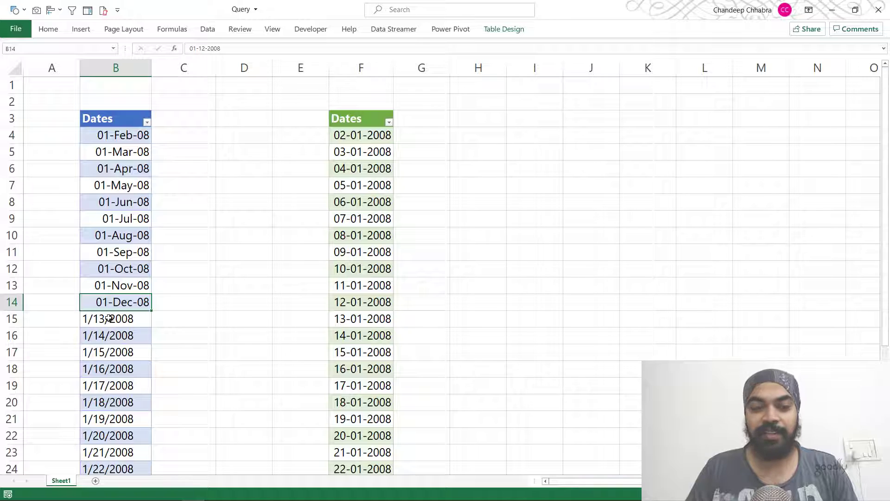
Step: Examine the month-first and text dates in the blue Dates table and compare them with the green Dates table
{"action": "left_click", "coordinate": [106, 368]}
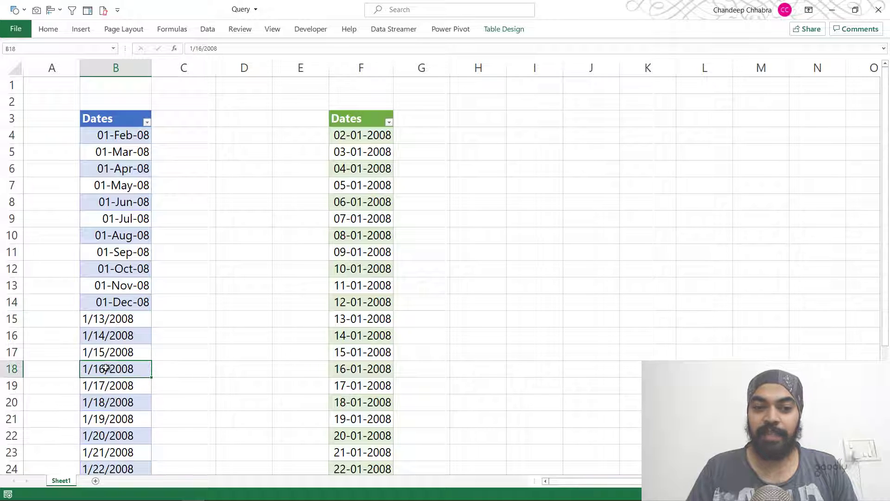
{"action": "key", "text": "Down"}
{"action": "key", "text": "Down"}
{"action": "key", "text": "Down"}
{"action": "key", "text": "Down"}
{"action": "key", "text": "Down"}
{"action": "key", "text": "Down"}
{"action": "key", "text": "Down"}
{"action": "key", "text": "Down"}
{"action": "key", "text": "Down"}
{"action": "key", "text": "Down"}
{"action": "key", "text": "Down"}
{"action": "key", "text": "Down"}
{"action": "key", "text": "Down"}
{"action": "key", "text": "Down"}
{"action": "key", "text": "Down"}
{"action": "key", "text": "Down"}
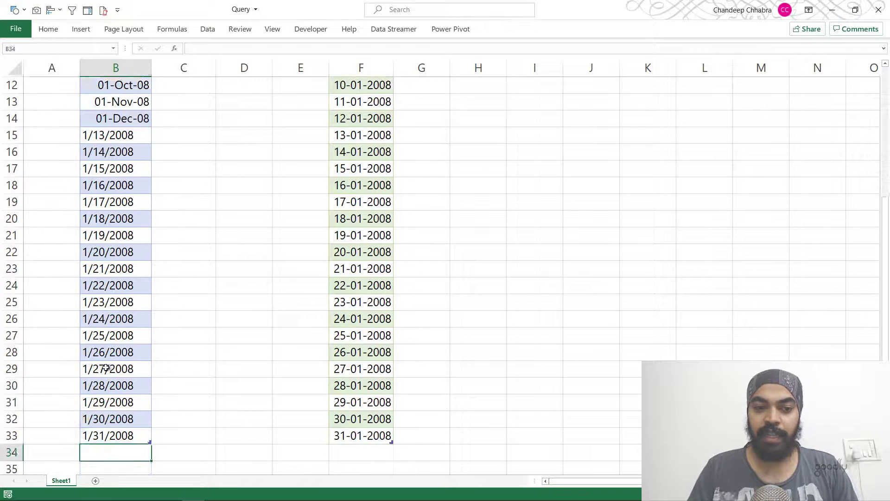
{"action": "key", "text": "Down"}
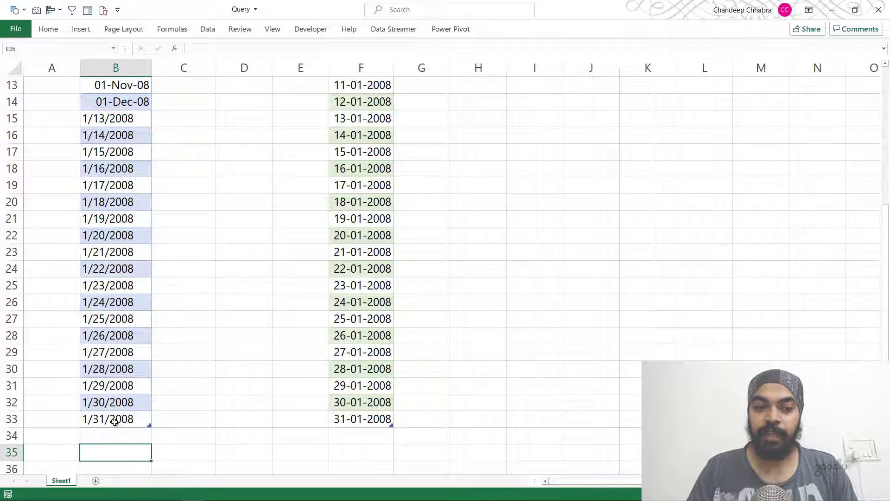
{"action": "left_click_drag", "start_coordinate": [102, 423], "coordinate": [104, 322]}
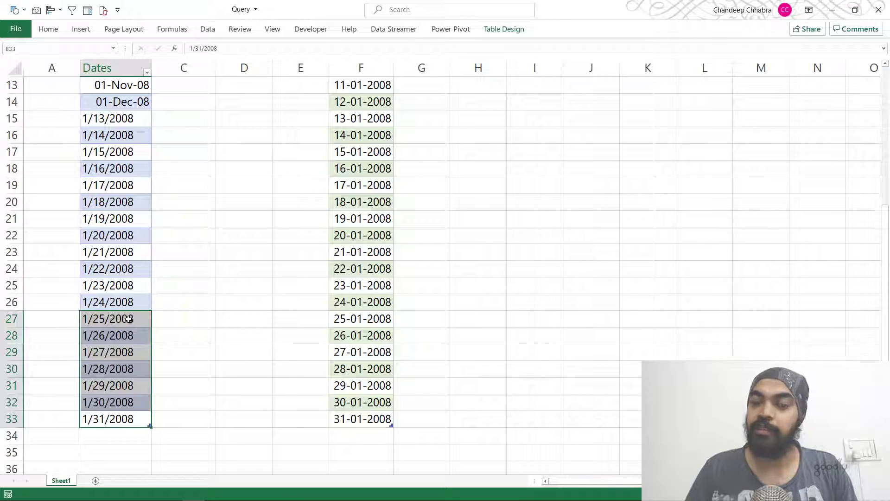
{"action": "left_click", "coordinate": [123, 250]}
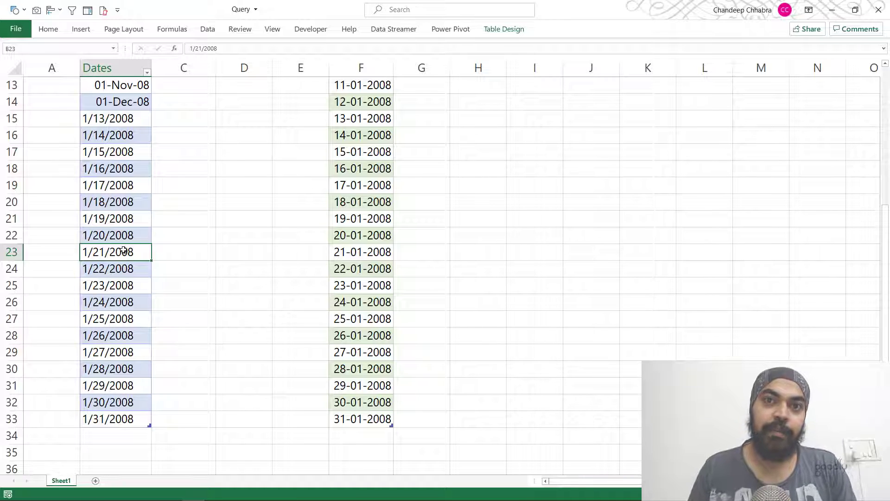
{"action": "left_click", "coordinate": [107, 120]}
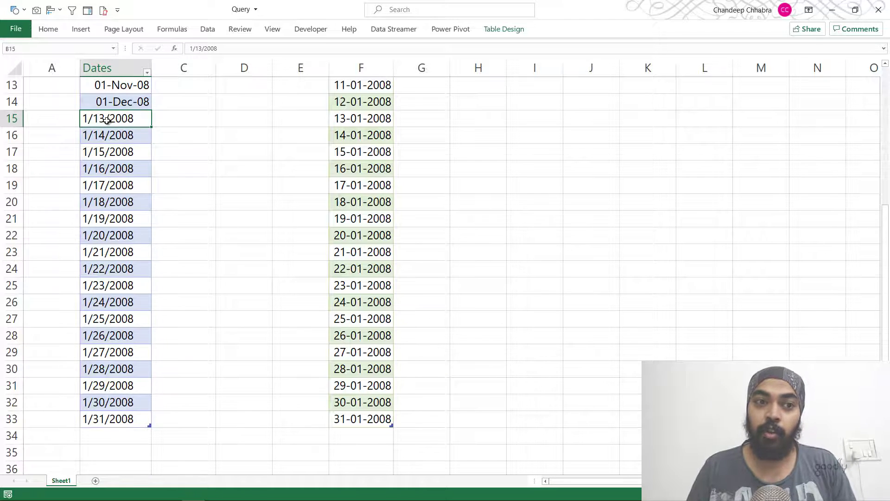
{"action": "scroll", "coordinate": [107, 120], "scroll_direction": "up", "scroll_amount": 3}
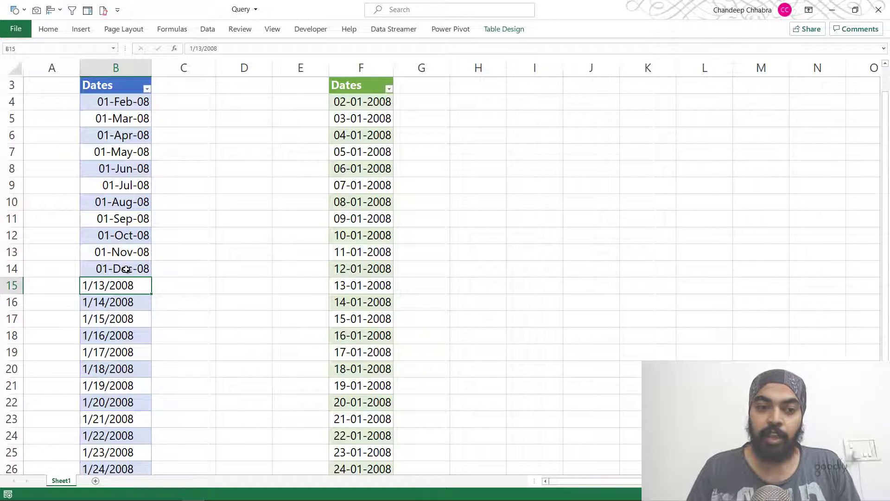
{"action": "left_click", "coordinate": [125, 267]}
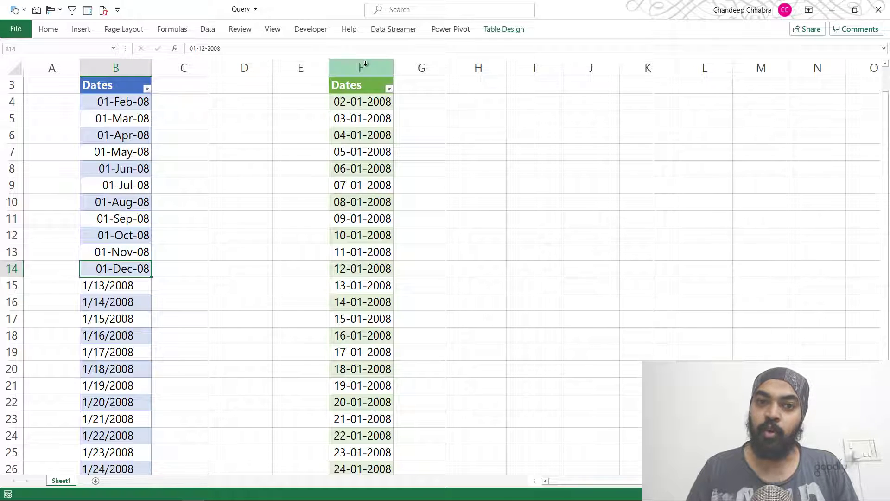
{"action": "left_click", "coordinate": [365, 64]}
{"action": "left_click", "coordinate": [366, 78]}
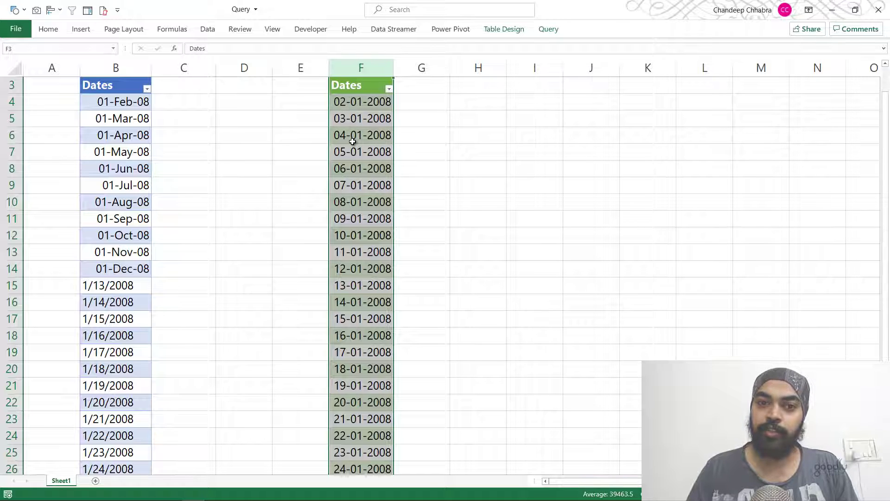
{"action": "scroll", "coordinate": [362, 341], "scroll_direction": "down", "scroll_amount": 6}
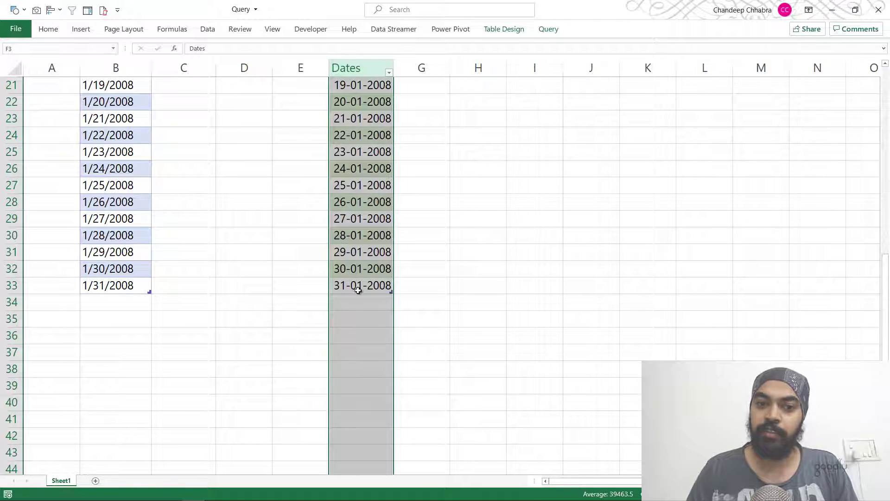
{"action": "scroll", "coordinate": [356, 218], "scroll_direction": "up", "scroll_amount": 7}
{"action": "left_click", "coordinate": [356, 218]}
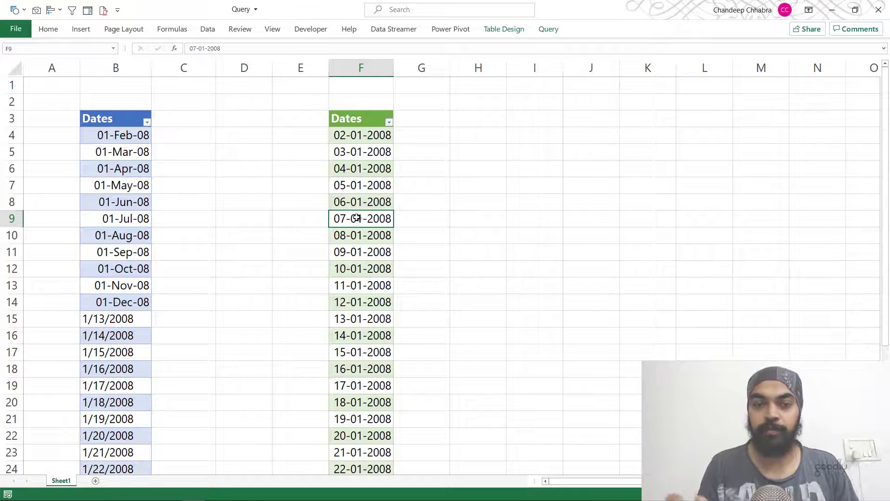
Step: Load the blue Dates table from the worksheet into the Power Query Editor
{"action": "left_click", "coordinate": [116, 223]}
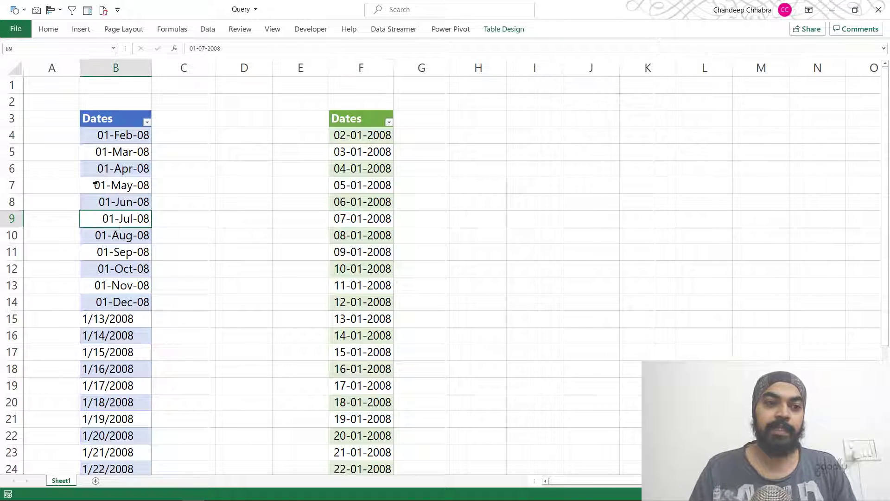
{"action": "left_click", "coordinate": [208, 33]}
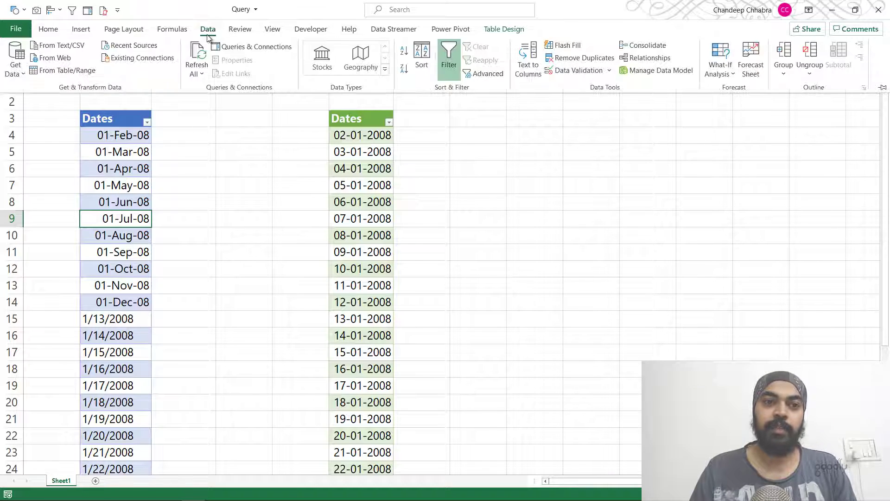
{"action": "left_click", "coordinate": [55, 70]}
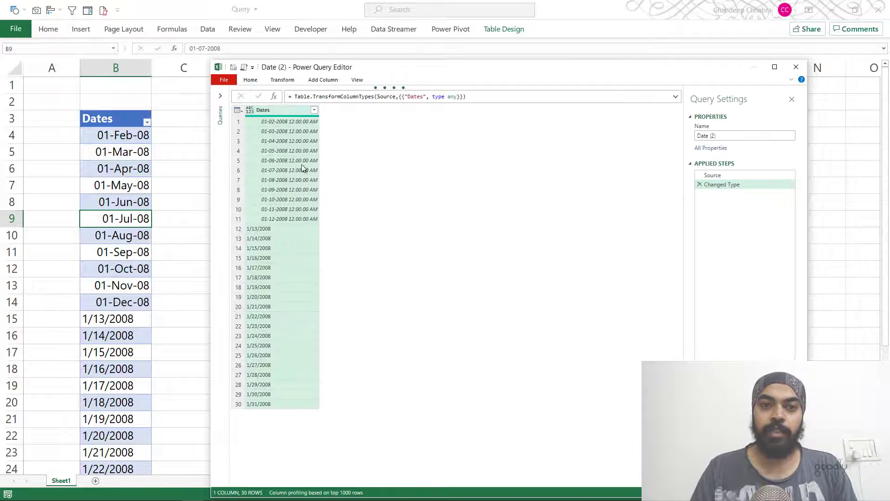
Step: Delete the automatic Changed Type step and set the Dates column's data type to Date
{"action": "left_click", "coordinate": [701, 185]}
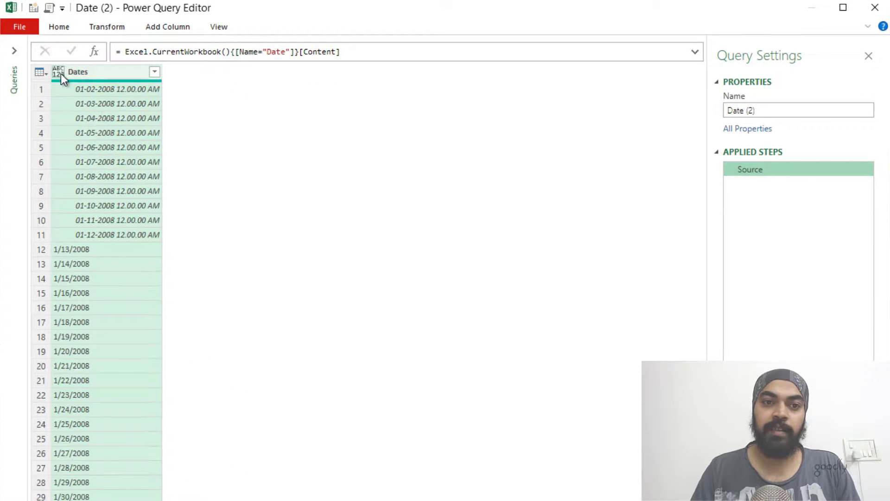
{"action": "left_click", "coordinate": [61, 74]}
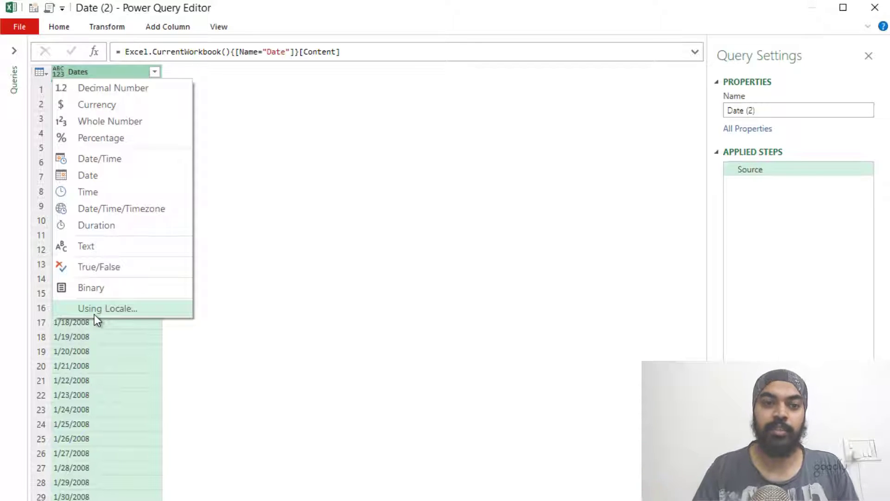
{"action": "left_click", "coordinate": [87, 176]}
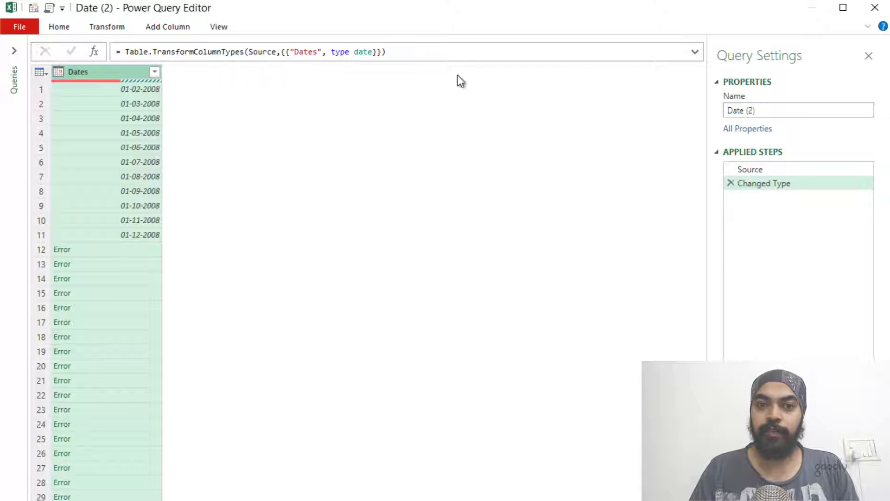
Step: Add the culture argument "en-US" to the Table.TransformColumnTypes formula of the Changed Type step
{"action": "left_click", "coordinate": [436, 52]}
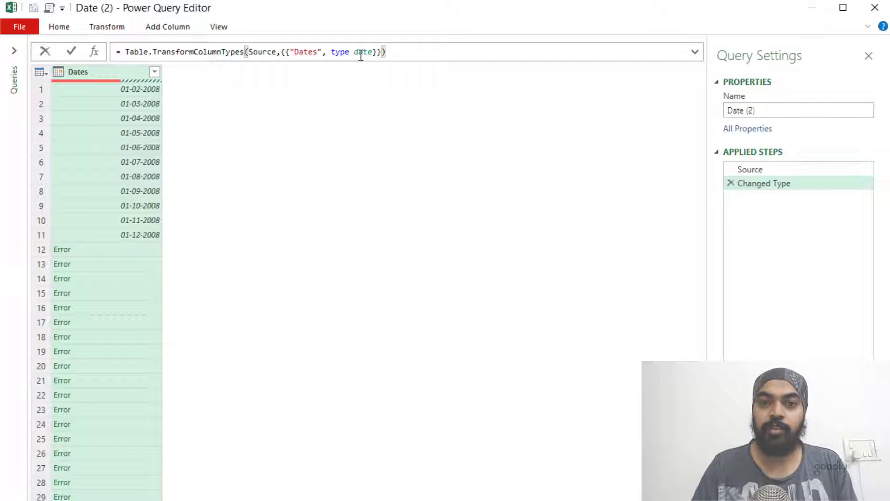
{"action": "key", "text": "Left"}
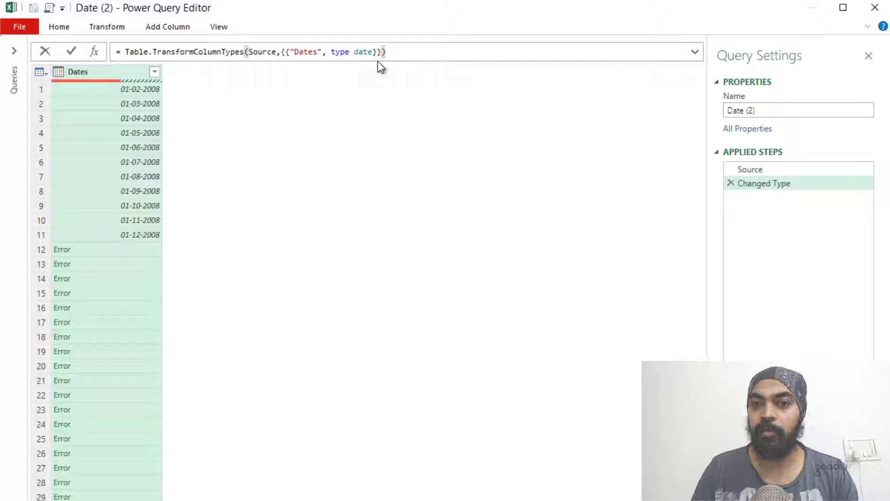
{"action": "type", "text": ","}
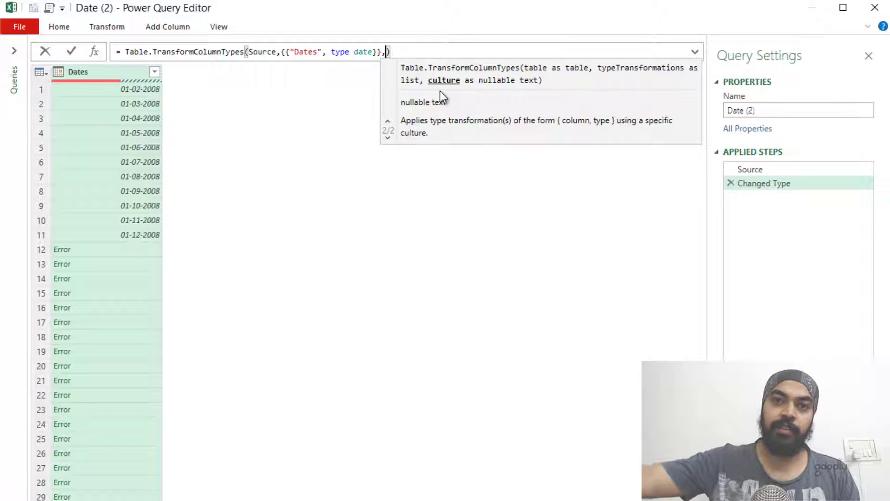
{"action": "type", "text": "\"en\""}
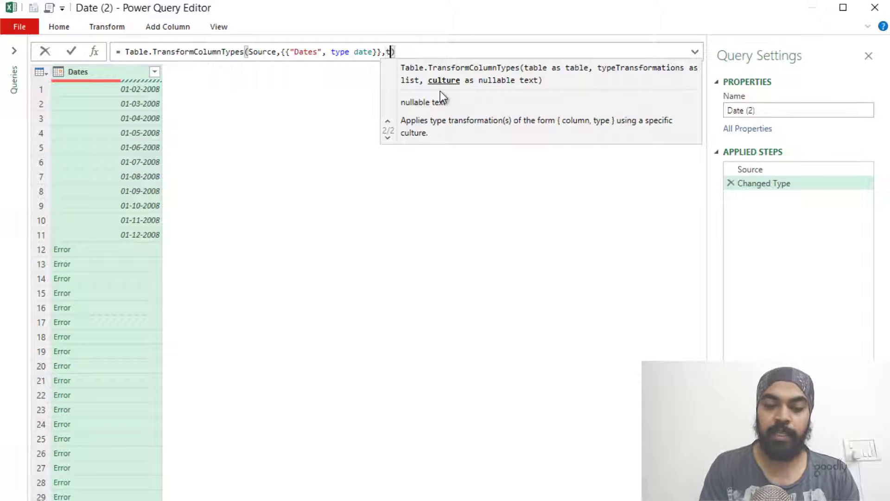
{"action": "type", "text": "-US"}
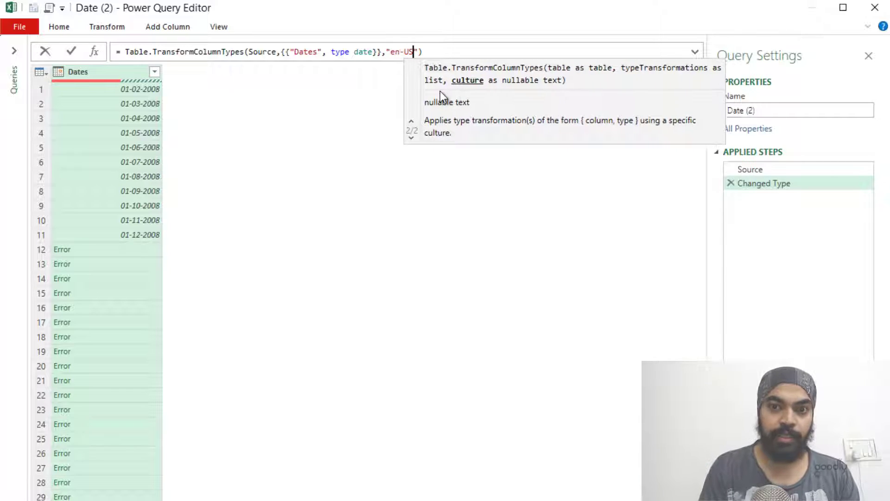
{"action": "key", "text": "Left"}
{"action": "key", "text": "Left"}
{"action": "key", "text": "Left"}
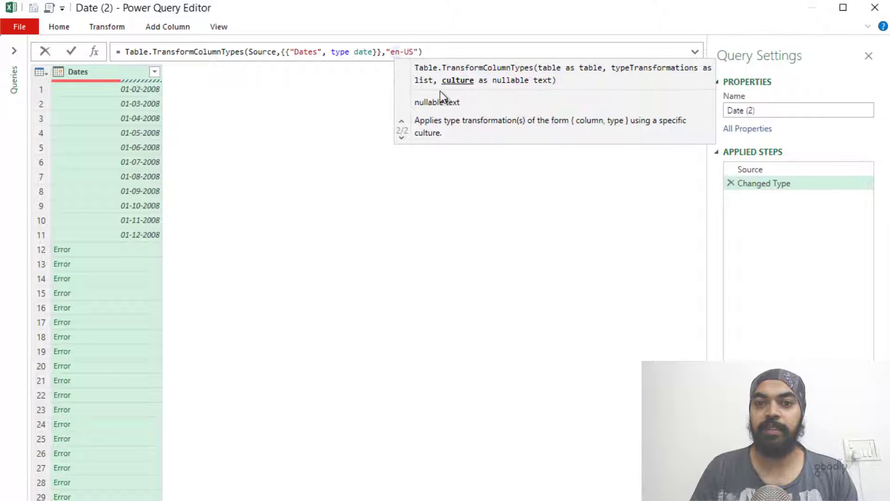
{"action": "key", "text": "Right"}
{"action": "key", "text": "Right"}
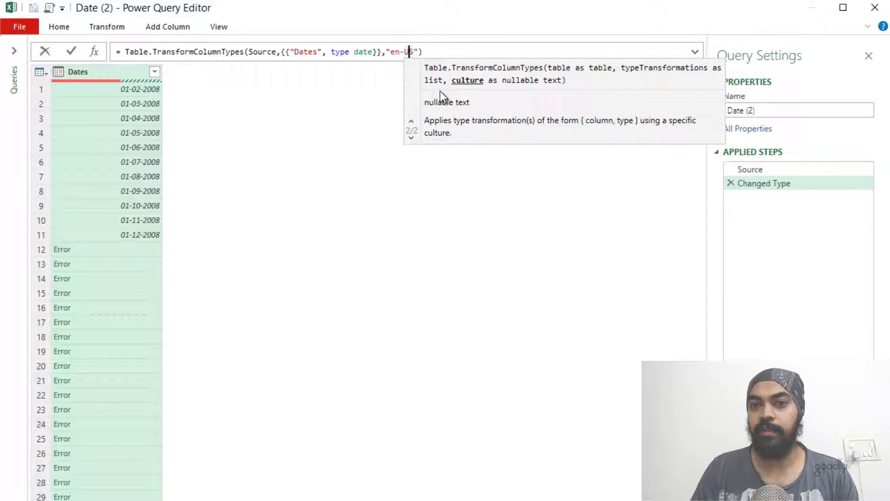
{"action": "key", "text": "Left"}
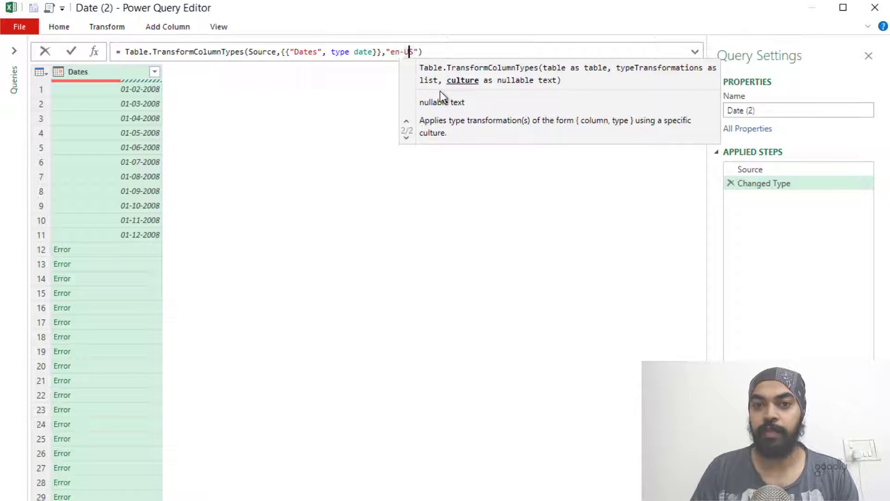
{"action": "key", "text": "Right"}
{"action": "key", "text": "Right"}
{"action": "key", "text": "Return"}
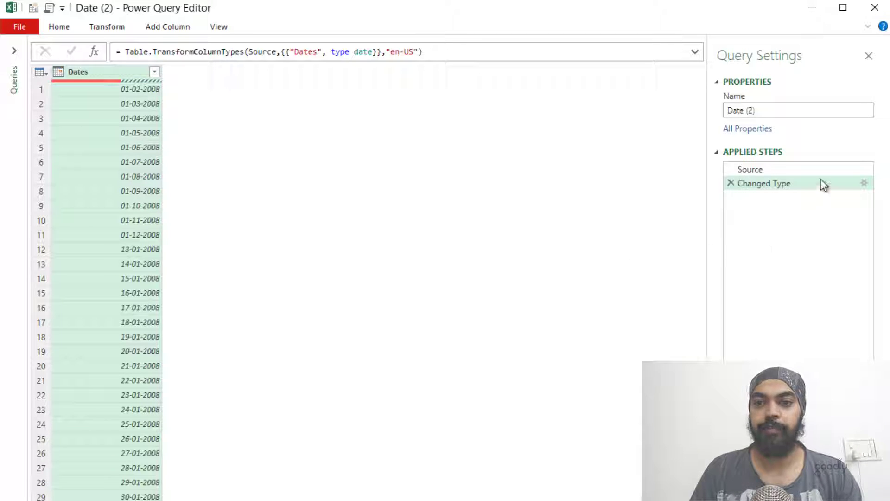
Step: Compare the Dates column values between the Source and Changed Type steps, checking rows 12 to 15
{"action": "left_click", "coordinate": [778, 171]}
{"action": "left_click", "coordinate": [778, 183]}
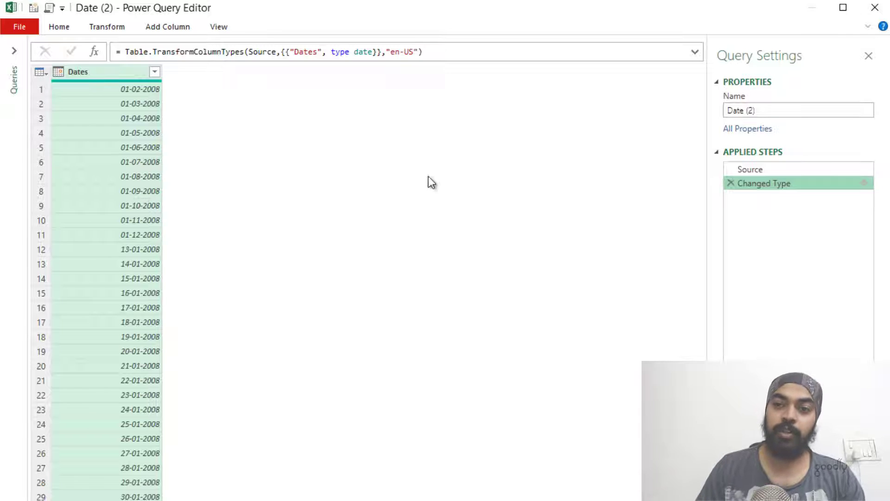
{"action": "left_click_drag", "start_coordinate": [747, 170], "coordinate": [756, 173]}
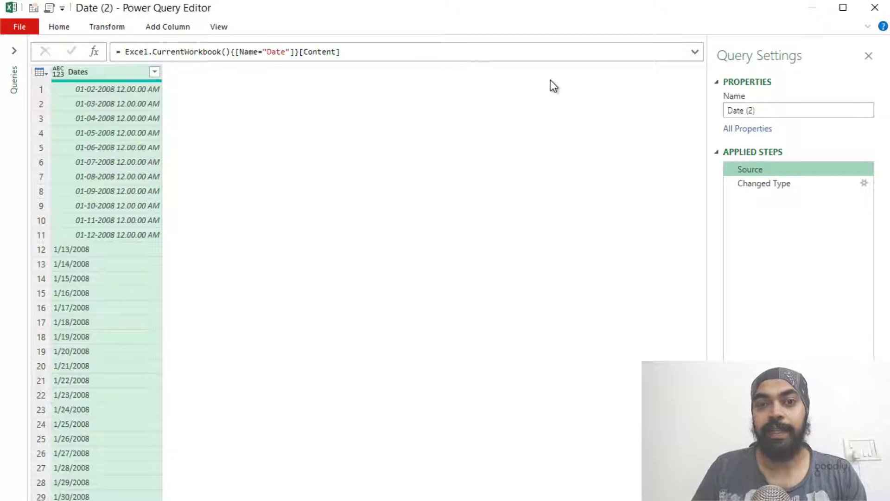
{"action": "left_click", "coordinate": [766, 183]}
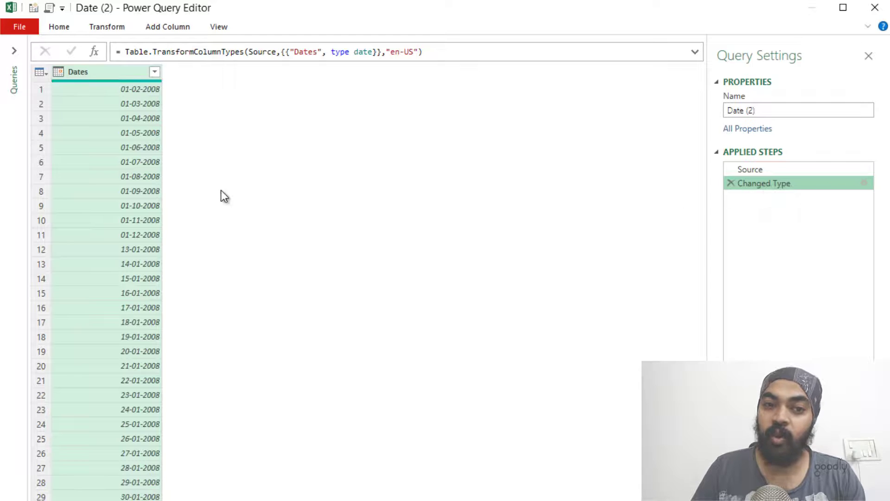
{"action": "left_click", "coordinate": [139, 253]}
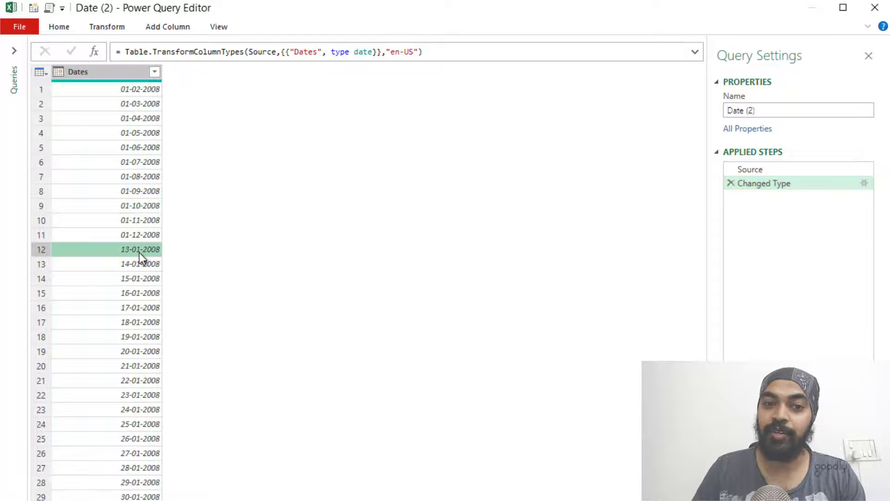
{"action": "left_click", "coordinate": [140, 264]}
{"action": "left_click", "coordinate": [139, 279]}
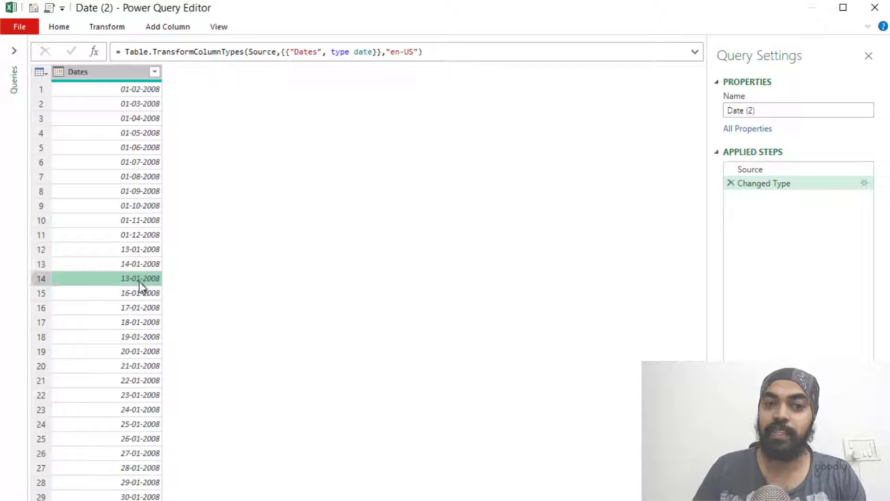
{"action": "left_click", "coordinate": [140, 296]}
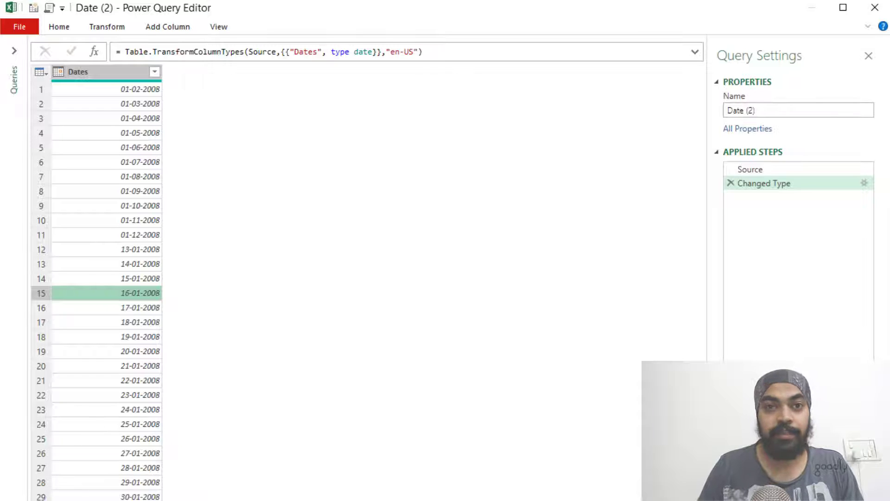
{"action": "left_click", "coordinate": [767, 169]}
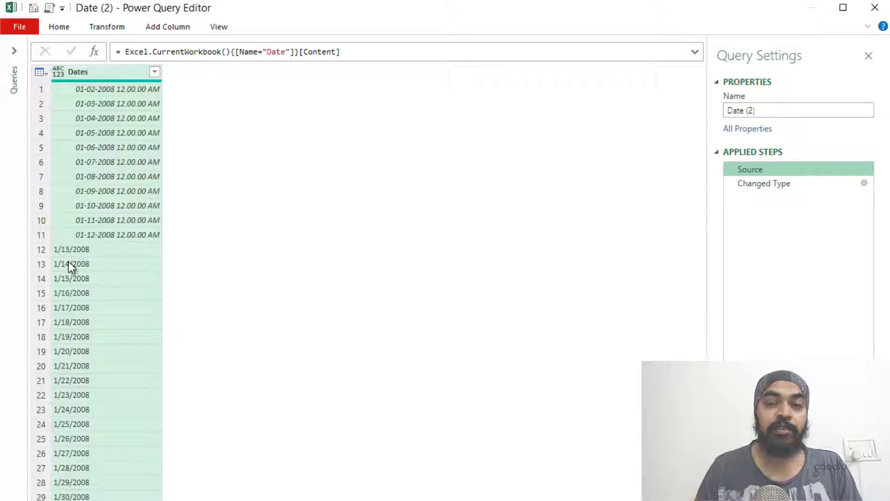
{"action": "left_click", "coordinate": [769, 187]}
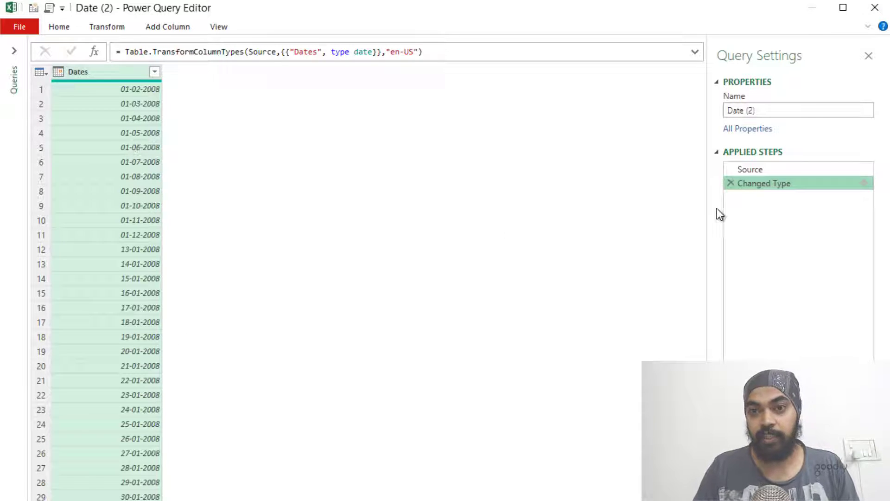
{"action": "left_click", "coordinate": [757, 169]}
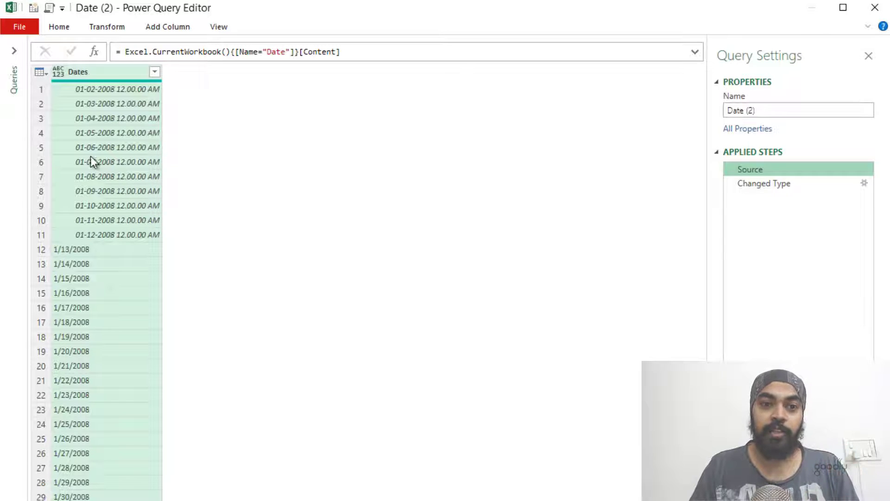
Step: Delete the Changed Type step from the query's applied steps
{"action": "left_click", "coordinate": [767, 184]}
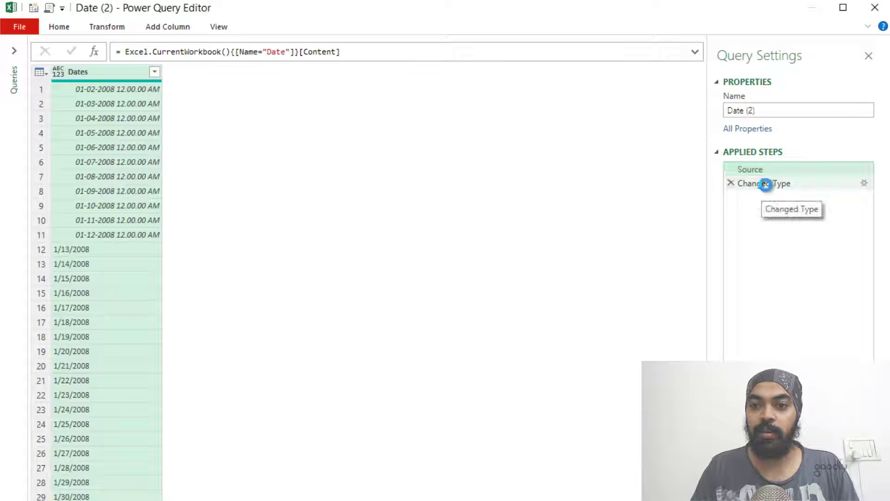
{"action": "left_click", "coordinate": [729, 183]}
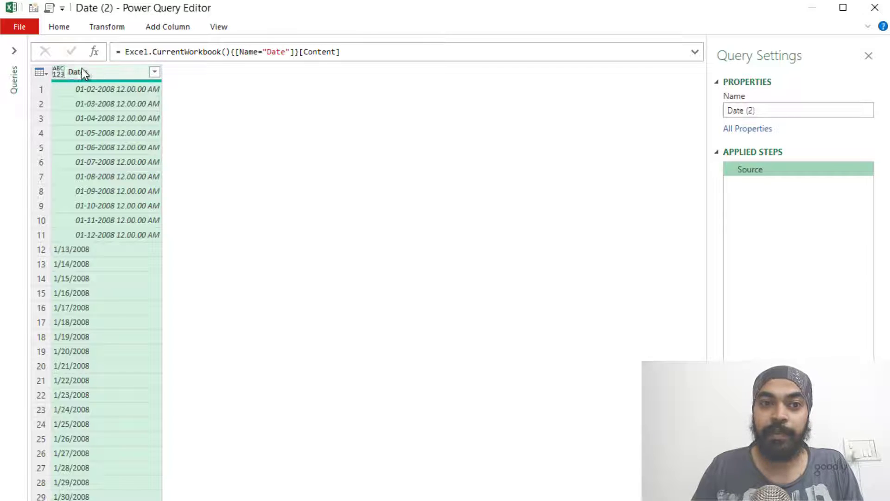
Step: Convert the Dates column to Text, and add a conversion to Date as a separate new step
{"action": "left_click", "coordinate": [60, 74]}
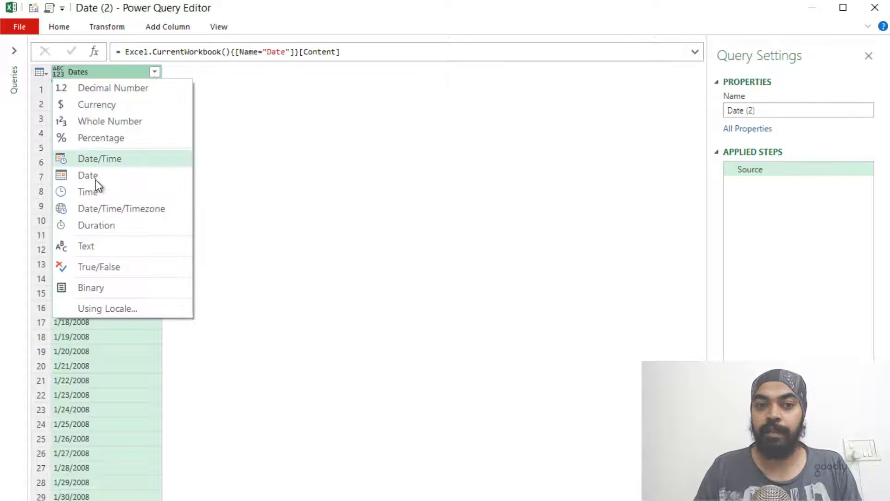
{"action": "left_click", "coordinate": [91, 245]}
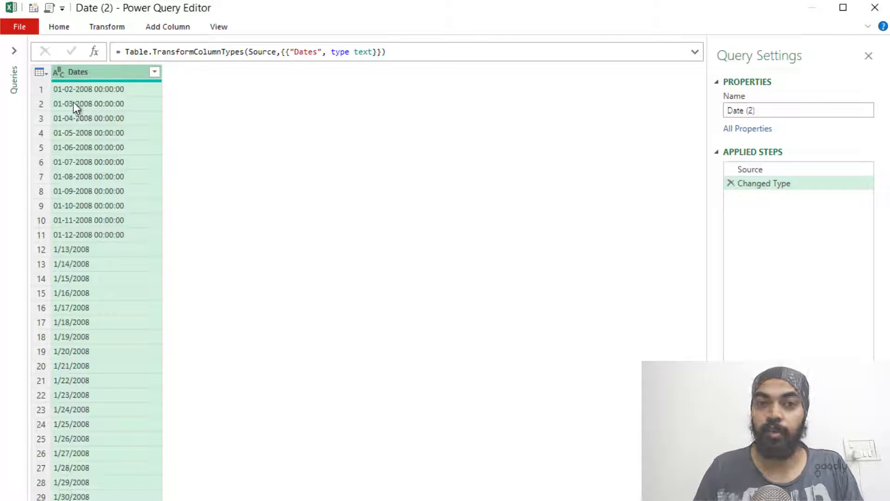
{"action": "left_click", "coordinate": [61, 73]}
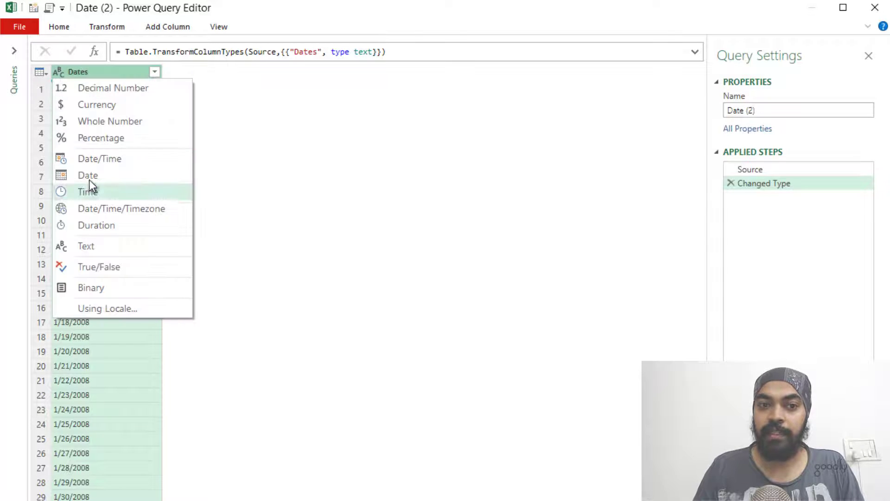
{"action": "left_click", "coordinate": [88, 175]}
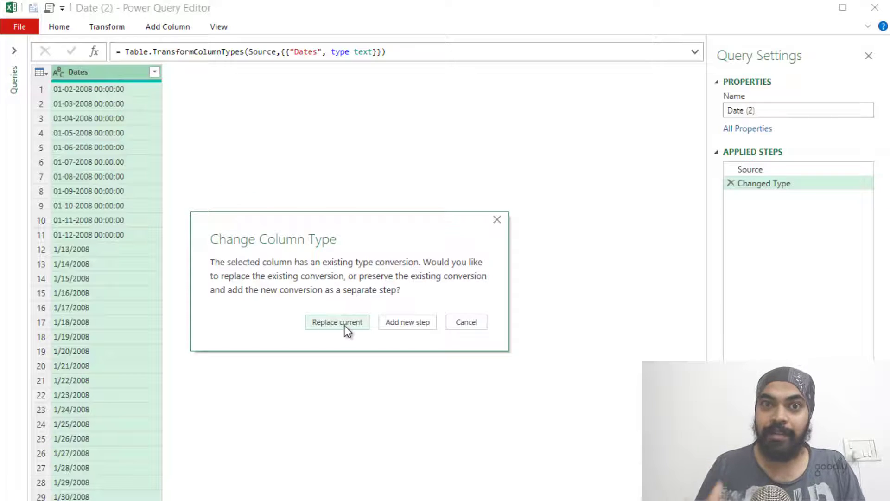
{"action": "left_click", "coordinate": [394, 324]}
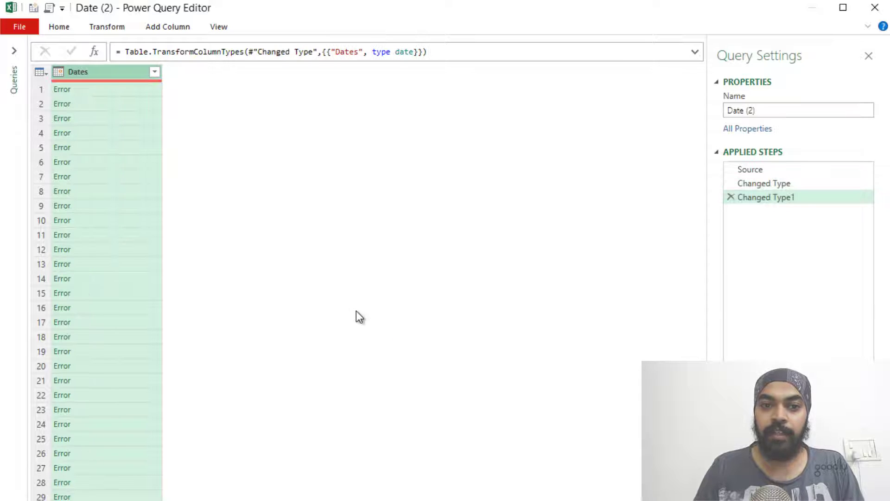
Step: Add the culture argument "en-US" to the Table.TransformColumnTypes formula of the Changed Type1 step
{"action": "left_click", "coordinate": [424, 52]}
{"action": "type", "text": ", "}
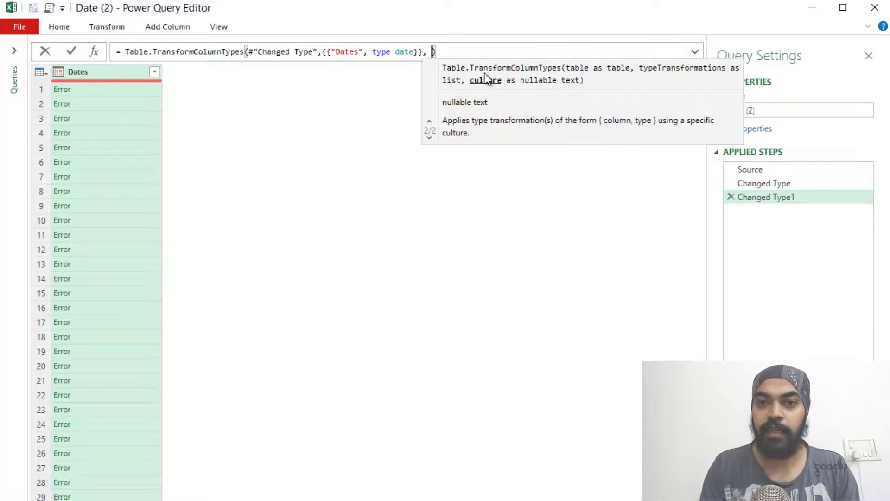
{"action": "type", "text": "\"en-US"}
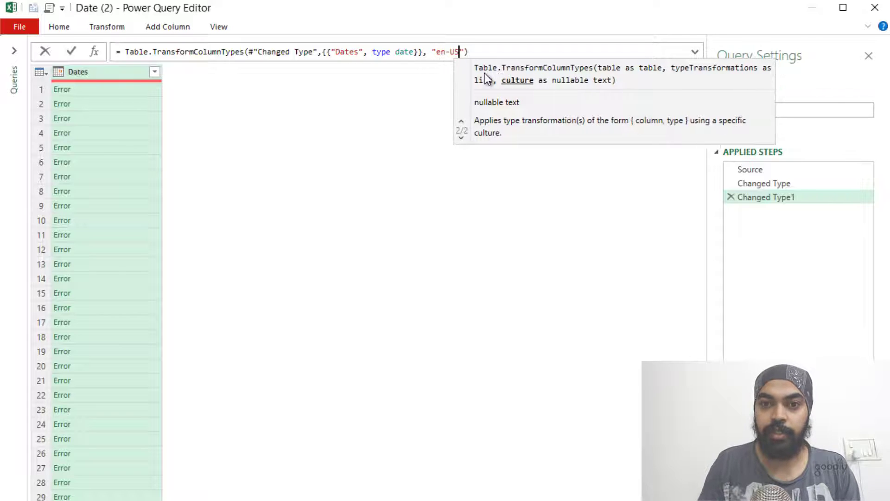
{"action": "key", "text": "Return"}
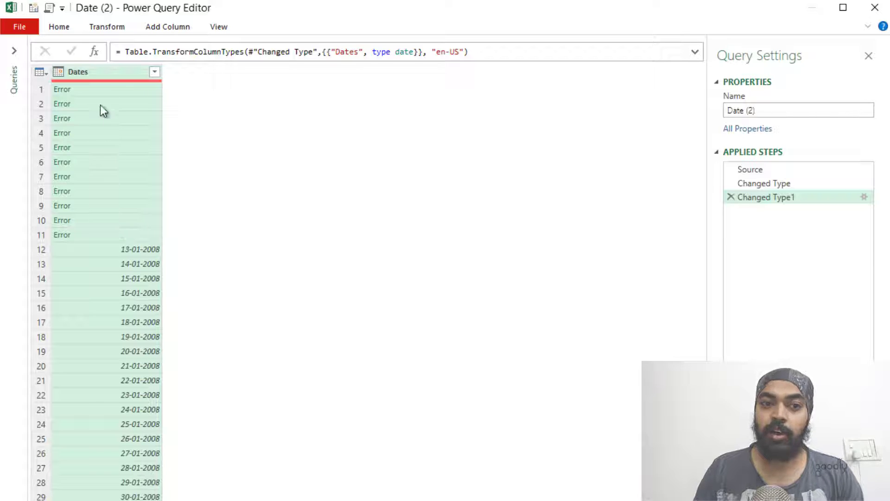
Step: Examine the error details of row 1 in the Dates column, including the time part of the value
{"action": "left_click", "coordinate": [101, 89]}
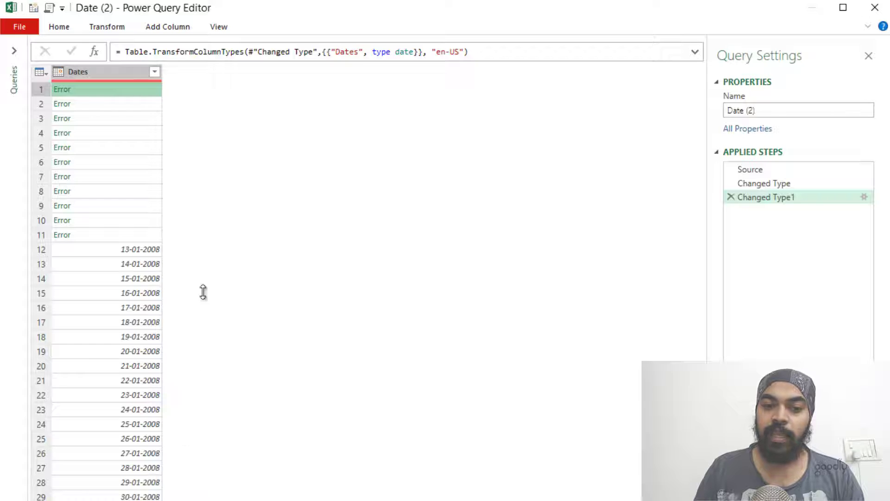
{"action": "left_click_drag", "start_coordinate": [203, 292], "coordinate": [215, 194]}
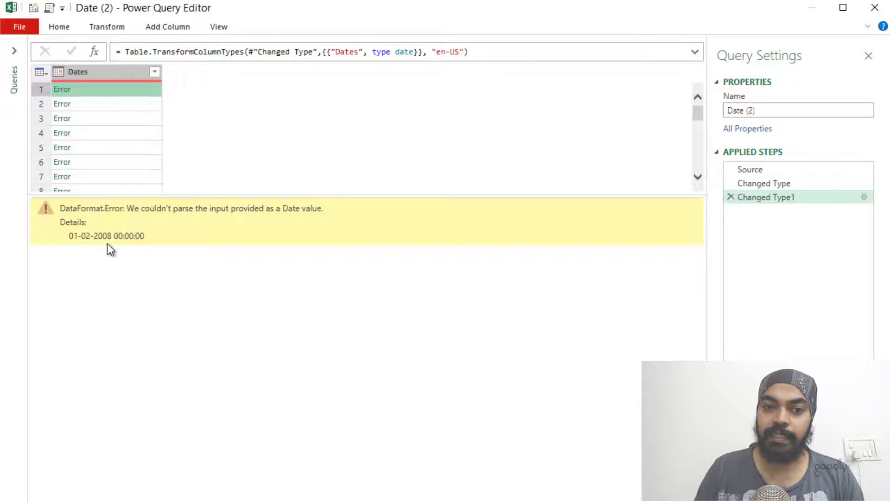
{"action": "left_click_drag", "start_coordinate": [114, 237], "coordinate": [144, 237]}
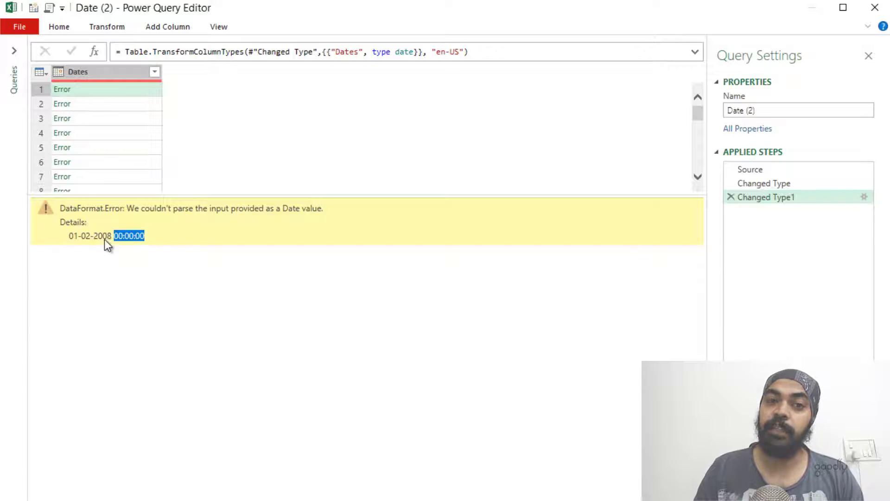
Step: Review the Dates values at the Source and Changed Type steps, and delete the Changed Type1 and Changed Type steps
{"action": "left_click", "coordinate": [750, 170]}
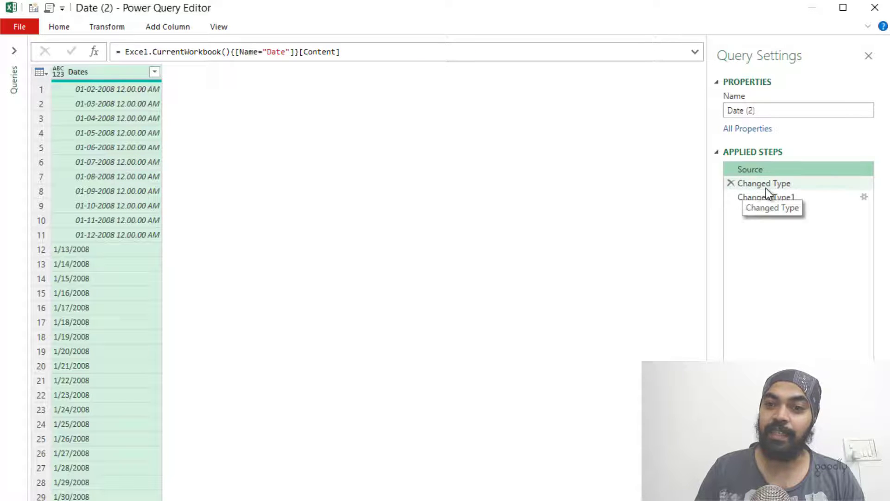
{"action": "left_click", "coordinate": [766, 185]}
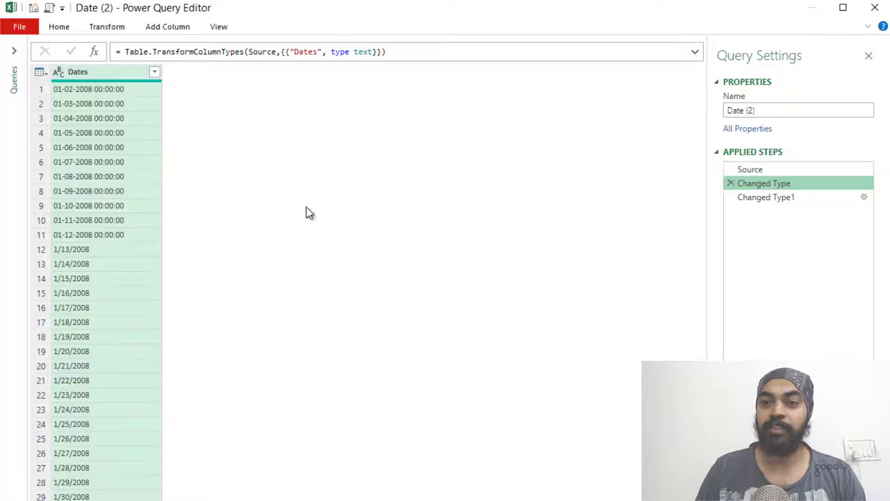
{"action": "left_click", "coordinate": [781, 197]}
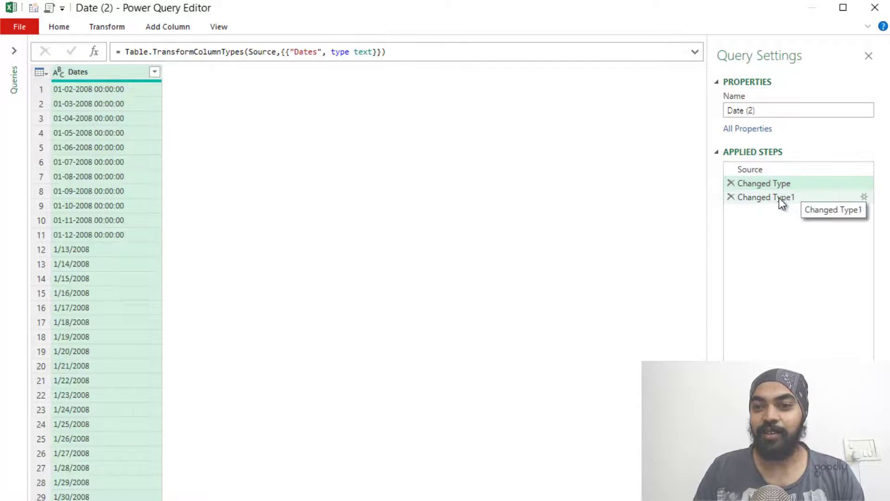
{"action": "left_click", "coordinate": [731, 196]}
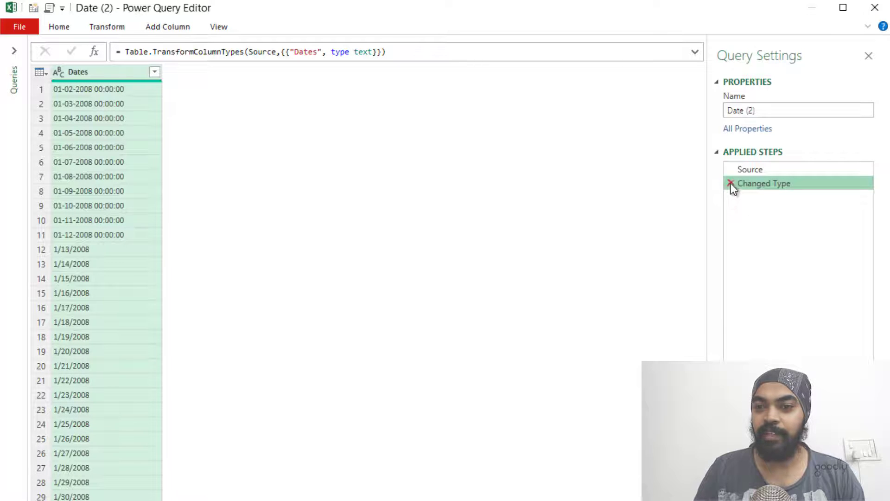
{"action": "left_click", "coordinate": [731, 183]}
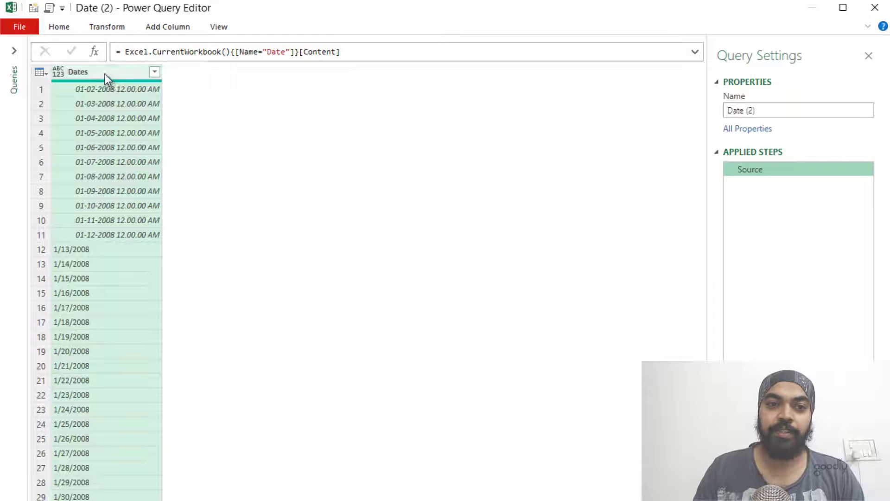
Step: Add a custom column named Custom with the formula Date.From([Dates])
{"action": "left_click", "coordinate": [172, 27]}
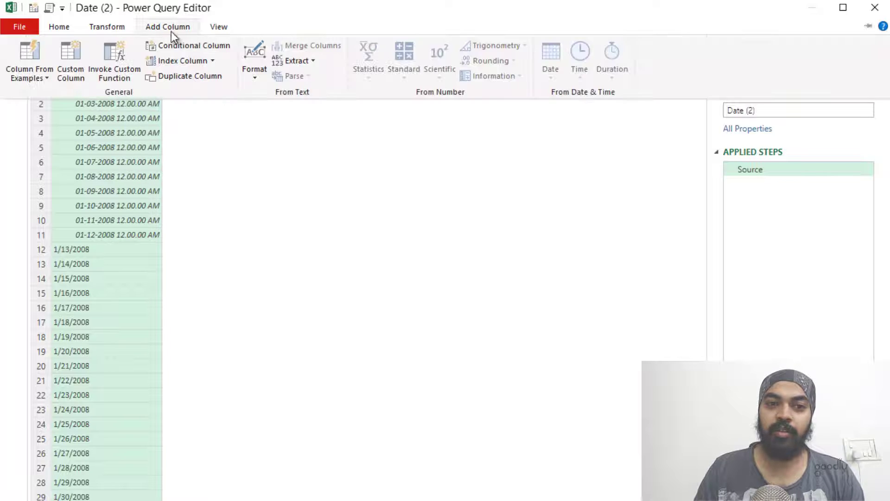
{"action": "left_click", "coordinate": [68, 58]}
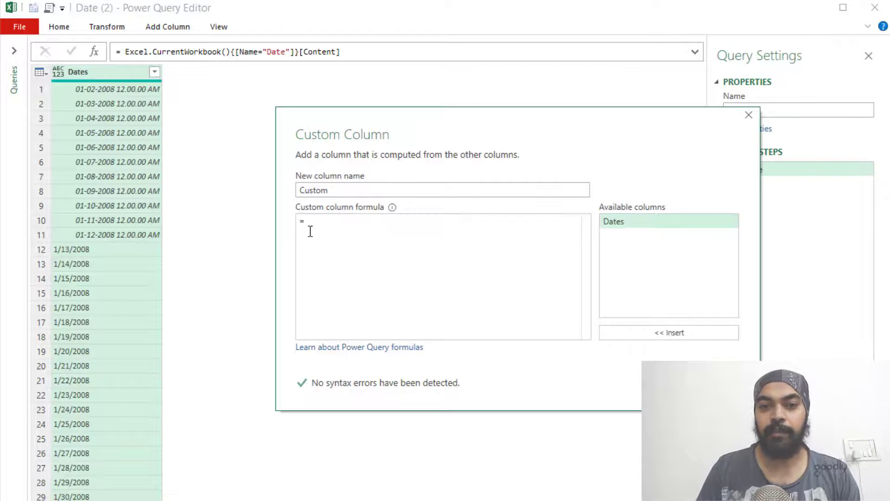
{"action": "type", "text": "ate.From("}
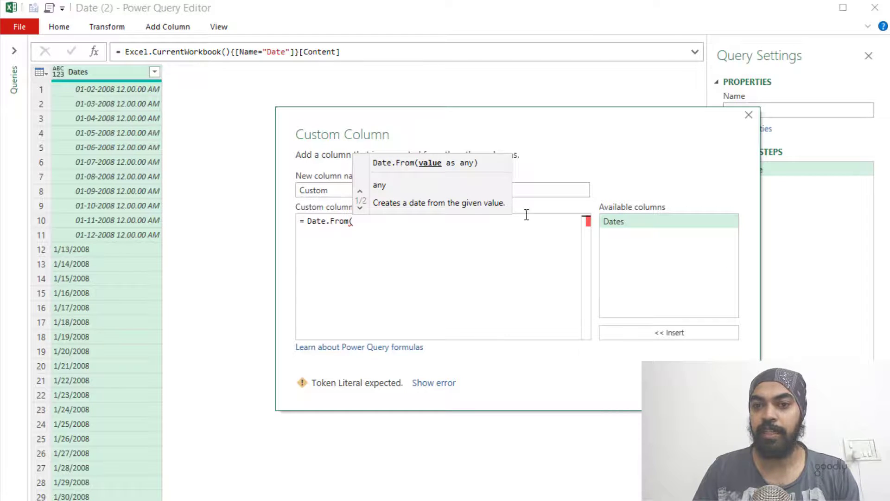
{"action": "double_click", "coordinate": [621, 221]}
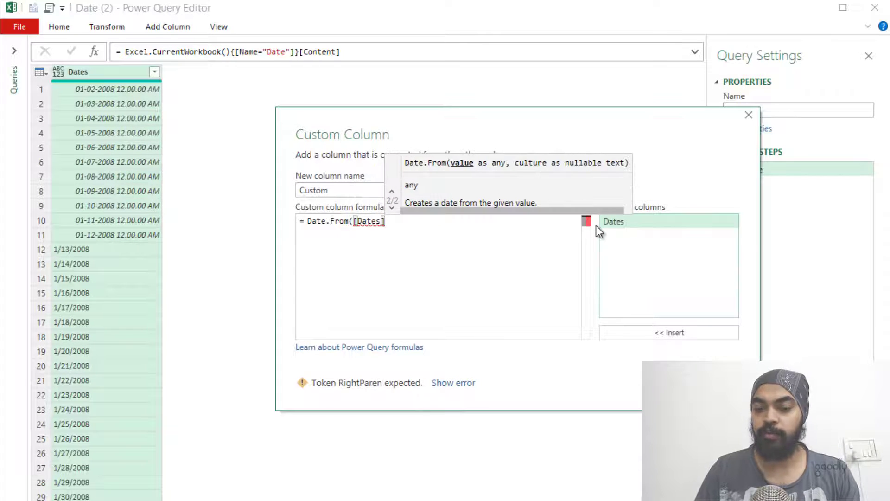
{"action": "type", "text": ")"}
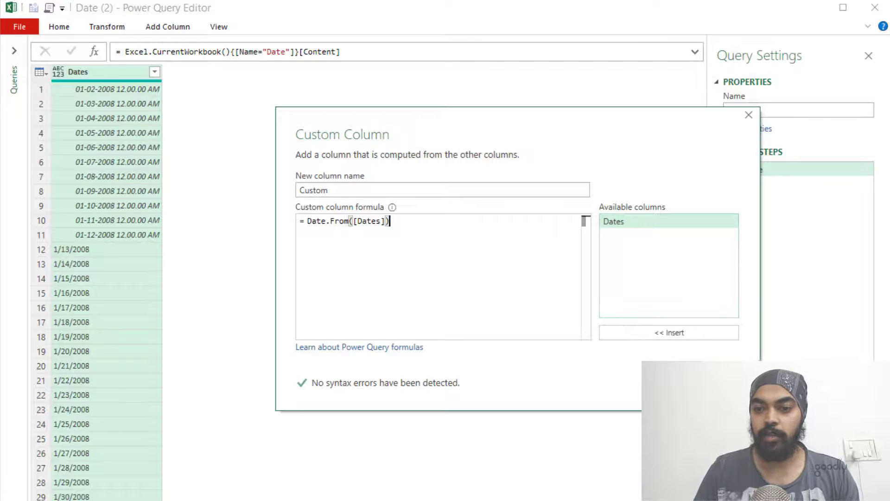
{"action": "left_click", "coordinate": [670, 394]}
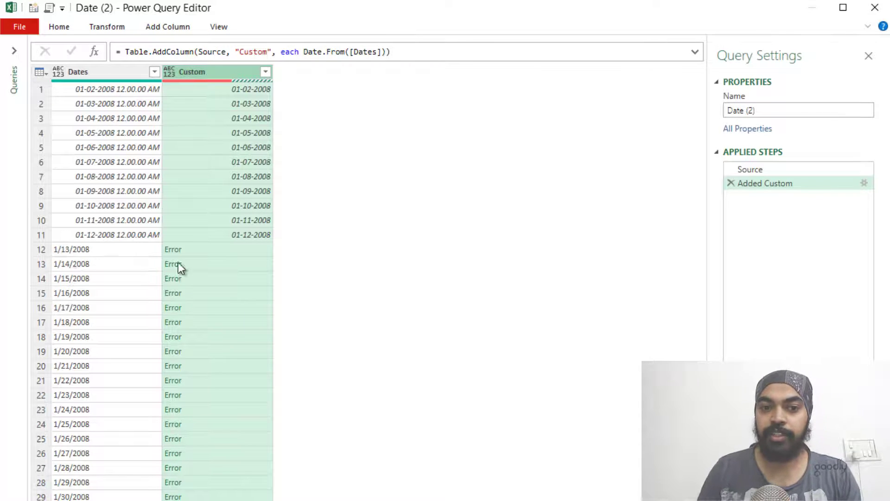
Step: Check the row 12 error in the Custom column and change its formula to try Date.From([Dates]) otherwise [Dates]
{"action": "left_click", "coordinate": [205, 251]}
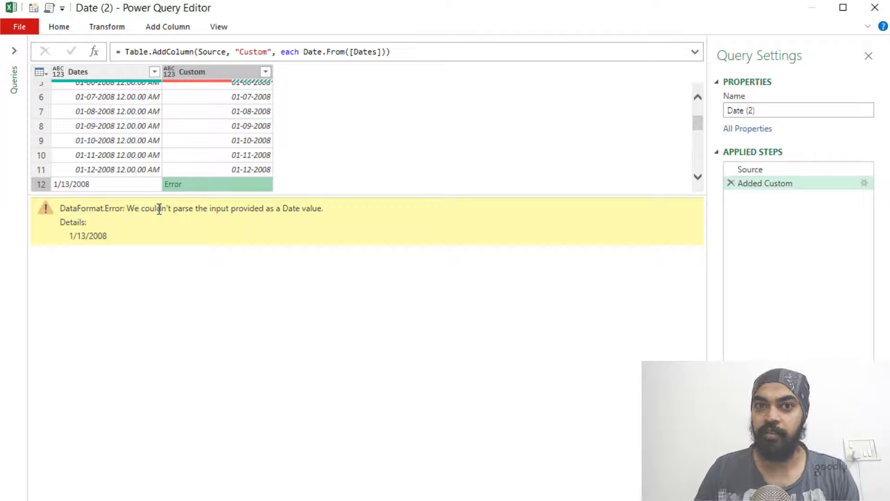
{"action": "left_click", "coordinate": [865, 182]}
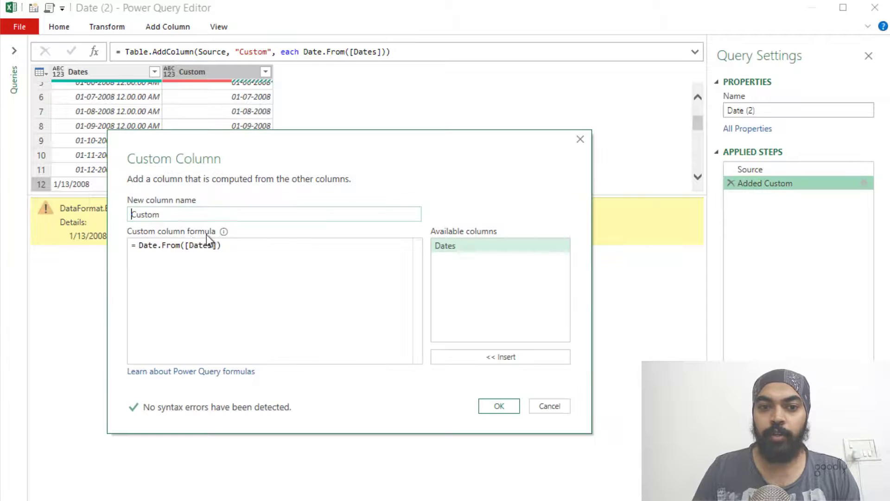
{"action": "left_click", "coordinate": [153, 244]}
{"action": "type", "text": "try"}
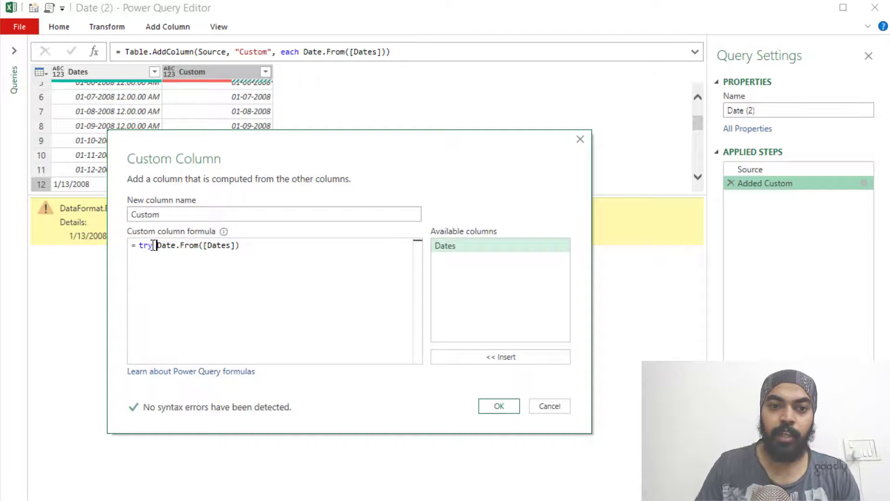
{"action": "left_click", "coordinate": [252, 247]}
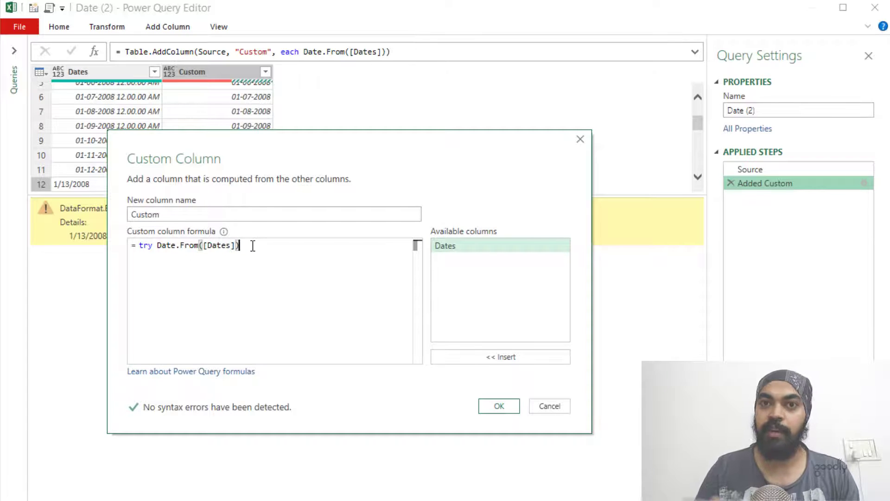
{"action": "type", "text": "other"}
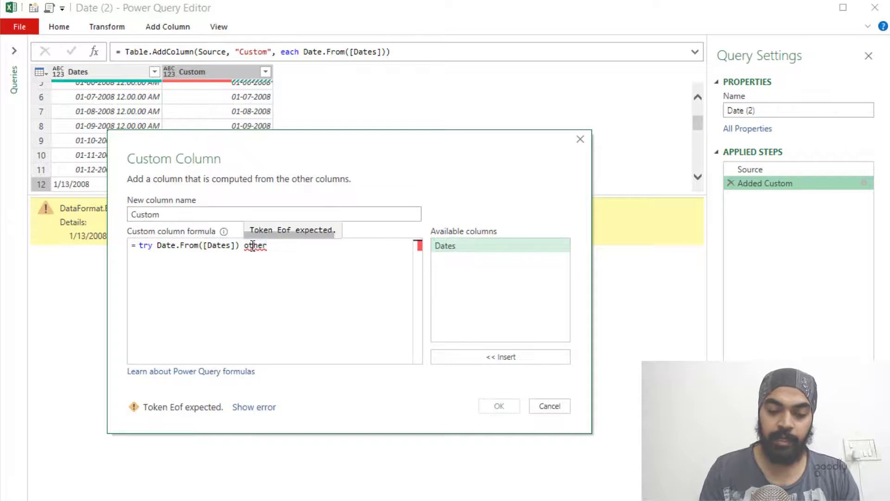
{"action": "type", "text": "wise"}
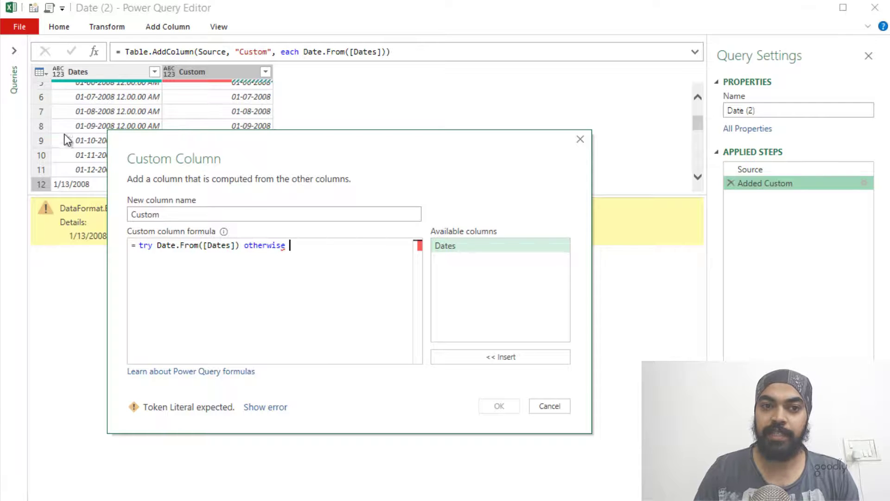
{"action": "left_click", "coordinate": [446, 244]}
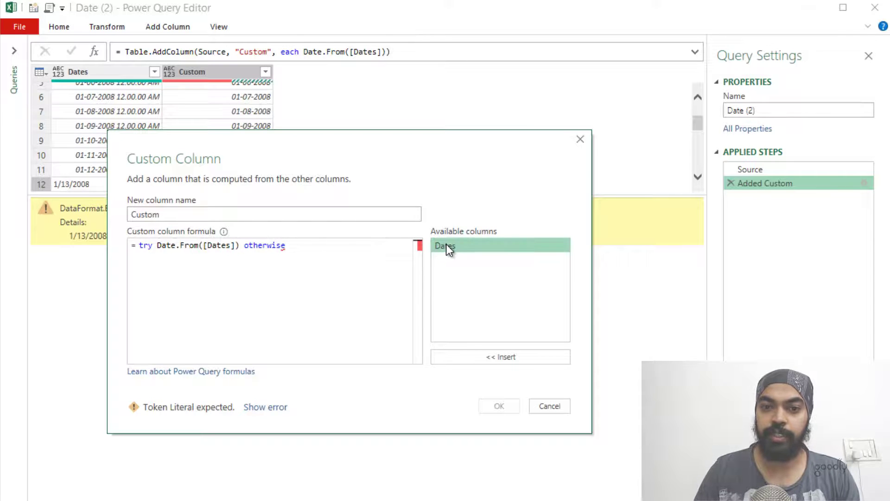
{"action": "double_click", "coordinate": [446, 244]}
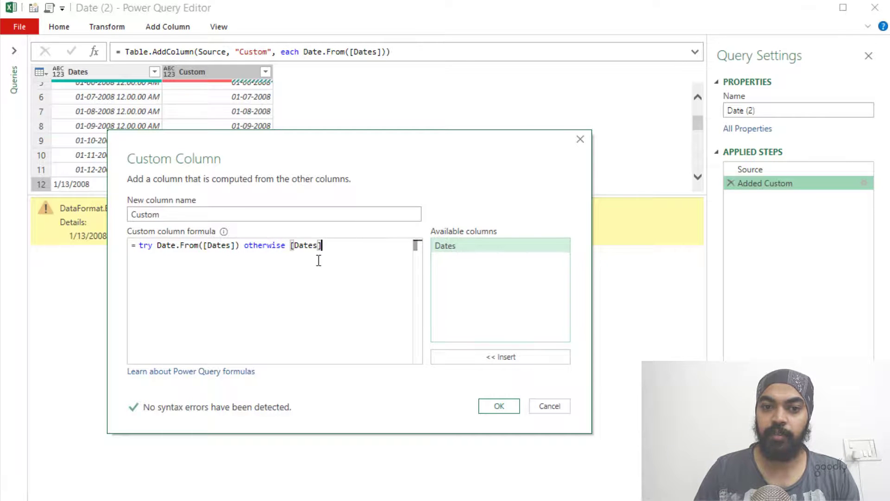
{"action": "left_click", "coordinate": [499, 406]}
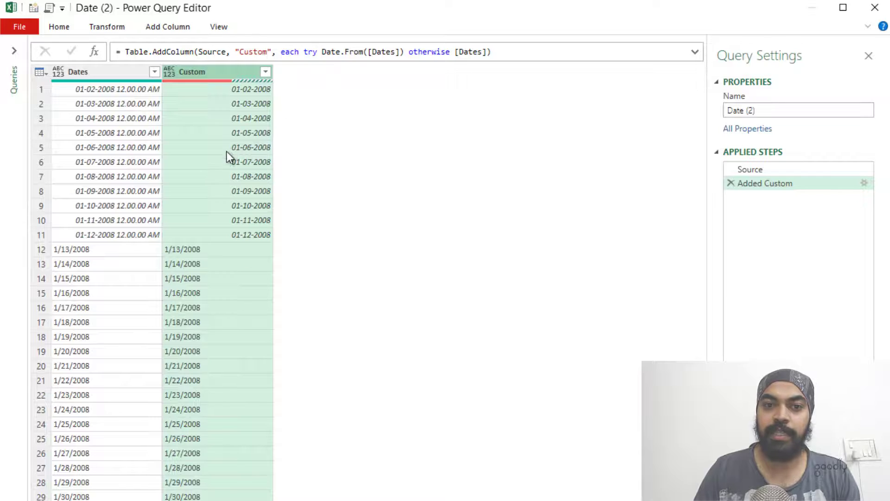
Step: Examine the Custom column values in rows 2 and 8 against the original Dates values, enlarging the visible table area
{"action": "left_click", "coordinate": [210, 108]}
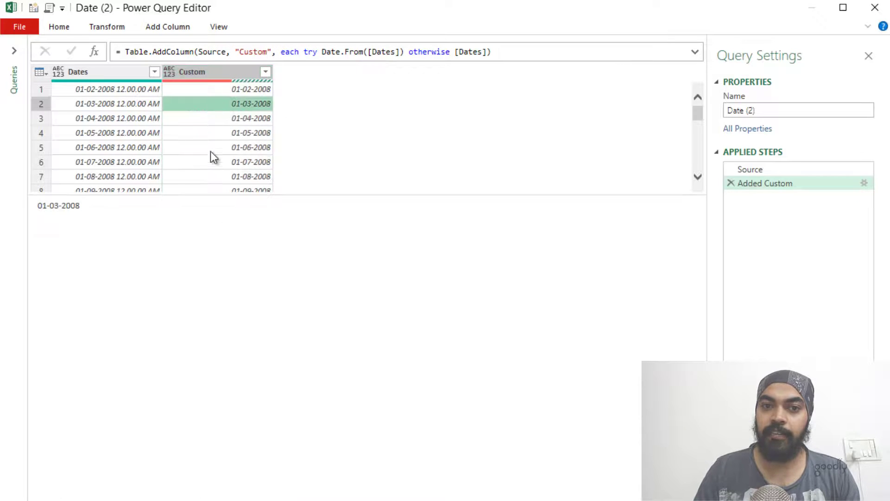
{"action": "left_click_drag", "start_coordinate": [223, 195], "coordinate": [219, 362]}
{"action": "left_click", "coordinate": [224, 194]}
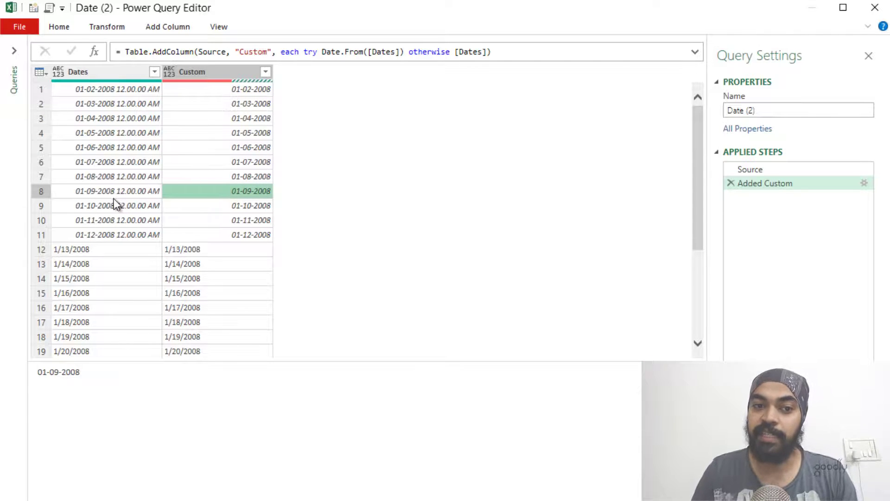
Step: Inspect the Custom column's text dates from row 12 onward and the data types available for the column
{"action": "left_click", "coordinate": [209, 268]}
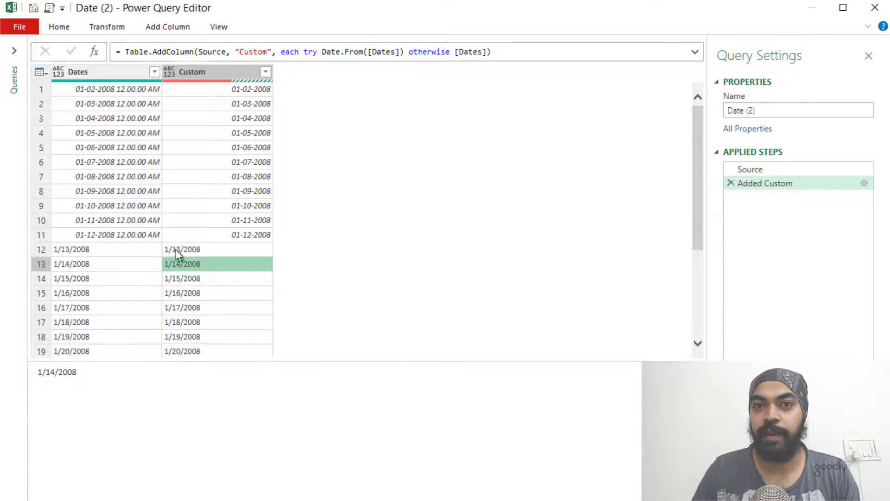
{"action": "left_click", "coordinate": [188, 70]}
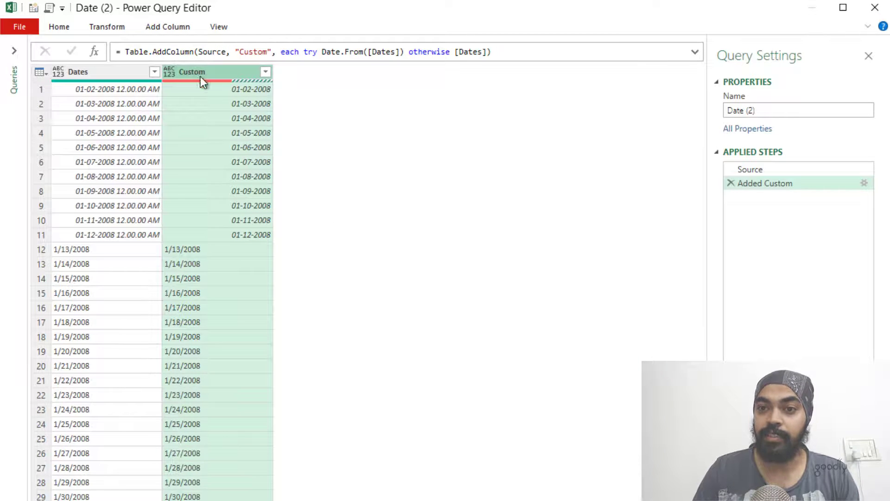
{"action": "left_click", "coordinate": [175, 72]}
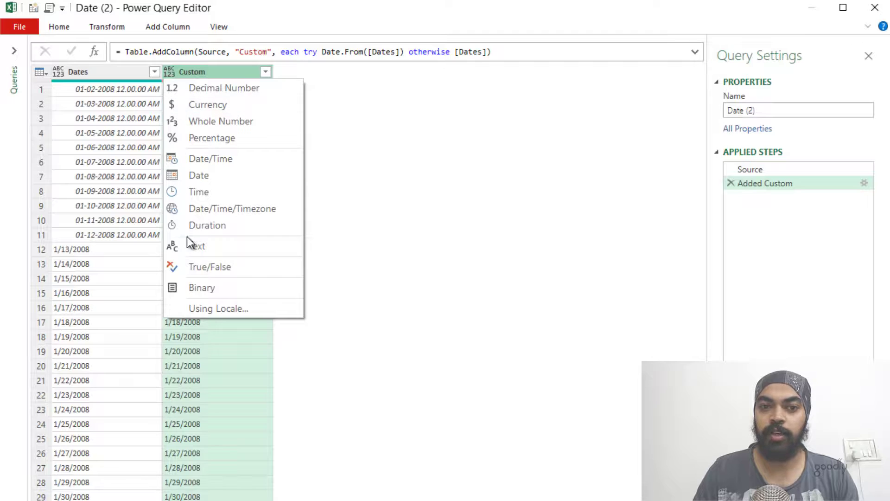
{"action": "left_click", "coordinate": [203, 349]}
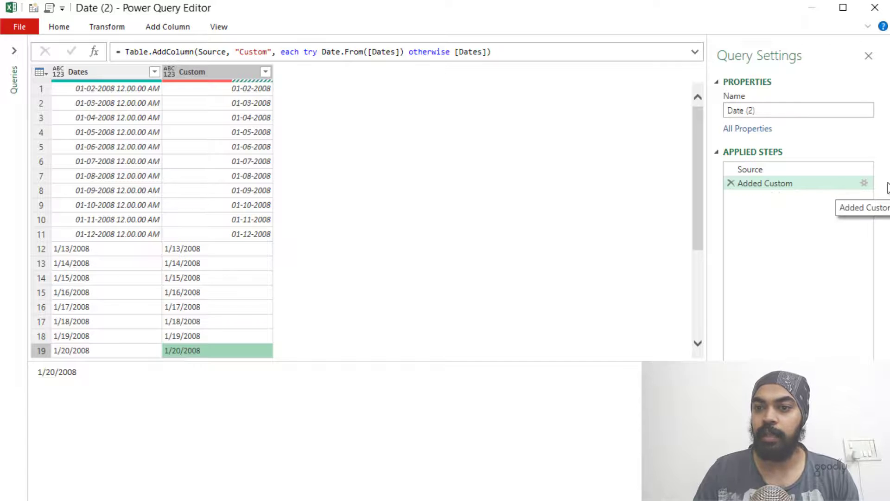
Step: Change the Added Custom step's formula to Text.From(try Date.From([Dates]) otherwise [Dates])
{"action": "left_click", "coordinate": [866, 183]}
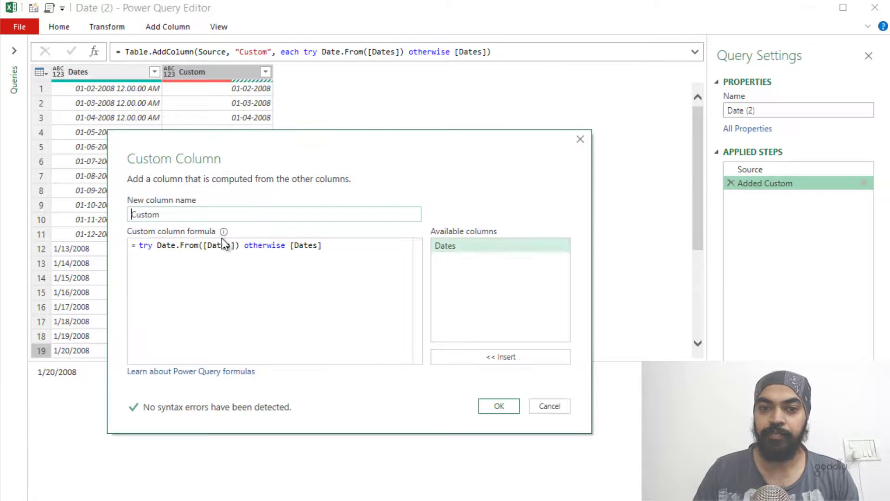
{"action": "left_click", "coordinate": [139, 247]}
{"action": "type", "text": "ex"}
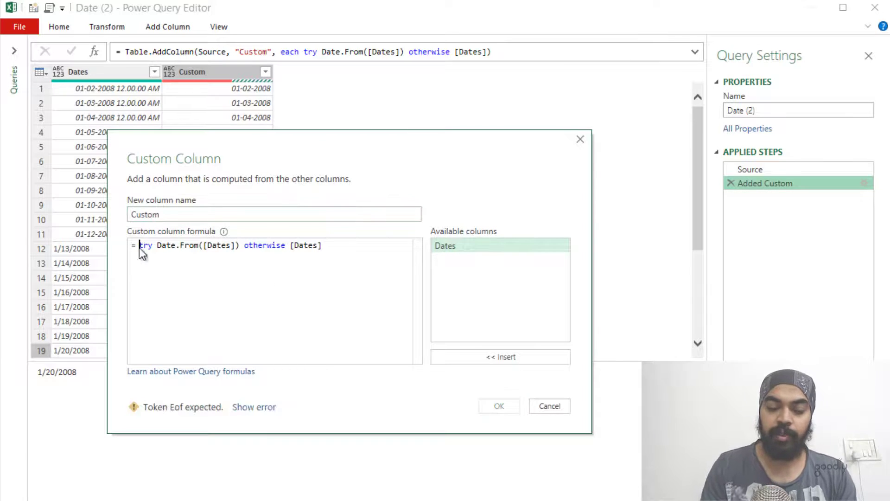
{"action": "type", "text": "t.F"}
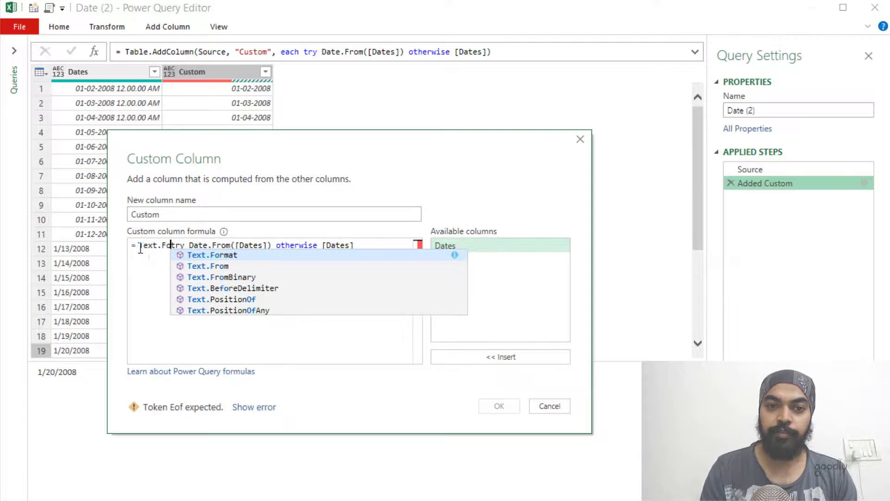
{"action": "type", "text": "rom("}
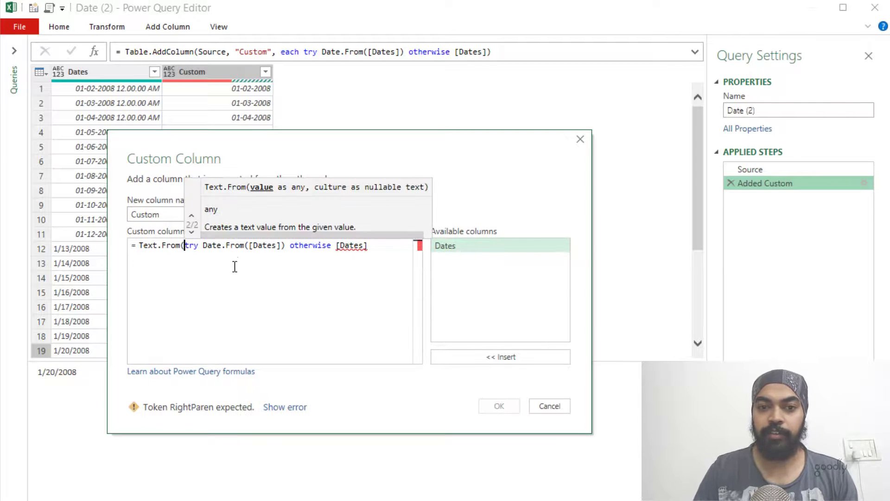
{"action": "left_click", "coordinate": [245, 244]}
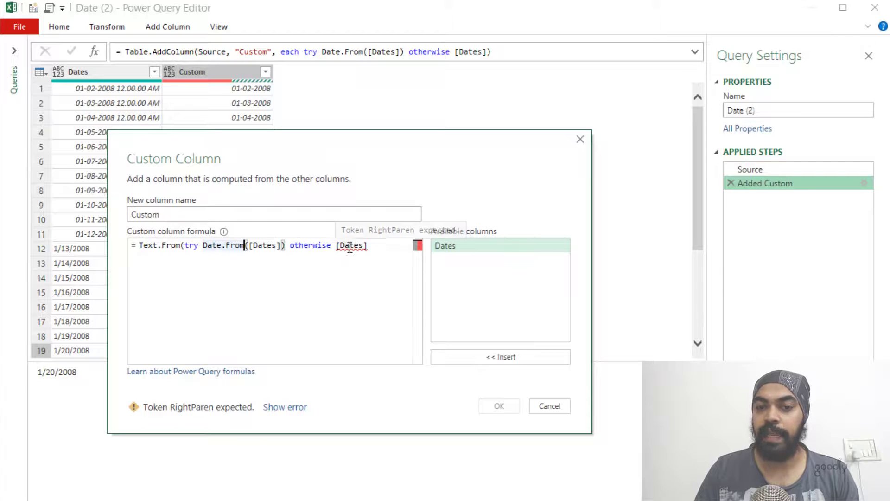
{"action": "left_click", "coordinate": [394, 253]}
{"action": "type", "text": ")"}
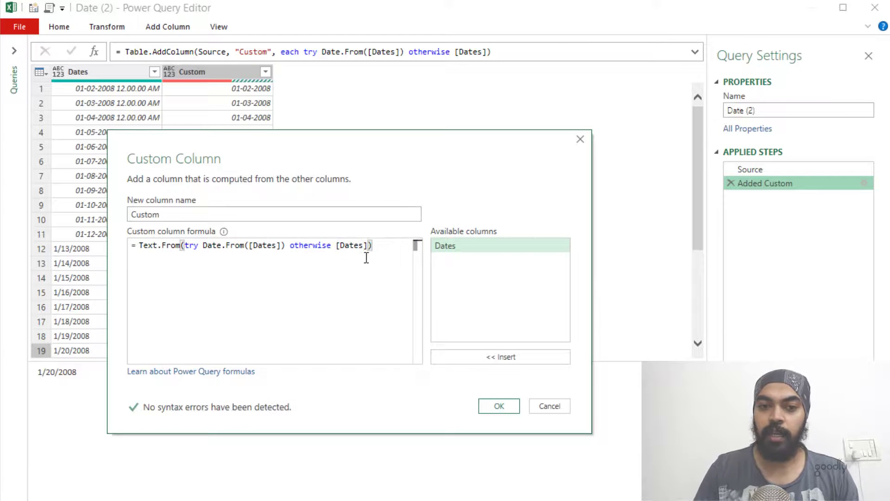
{"action": "left_click", "coordinate": [499, 405]}
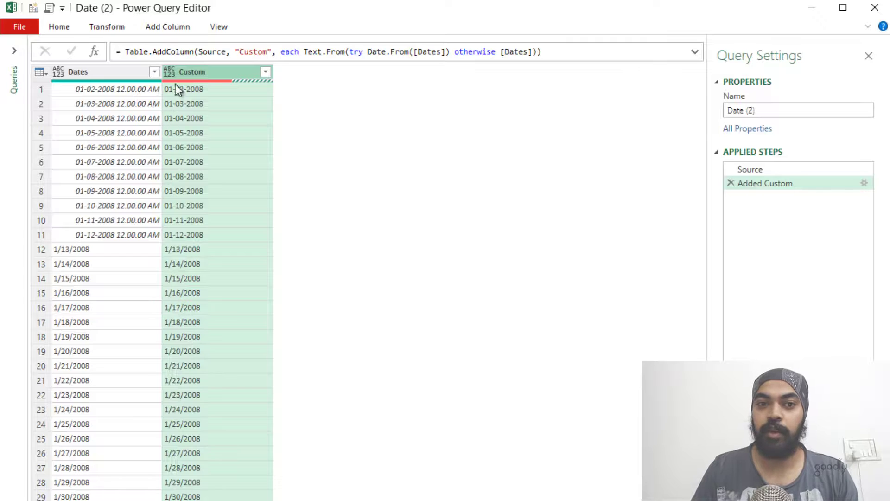
Step: Convert the Custom column to the Date type using the English (United States) locale
{"action": "left_click", "coordinate": [171, 72]}
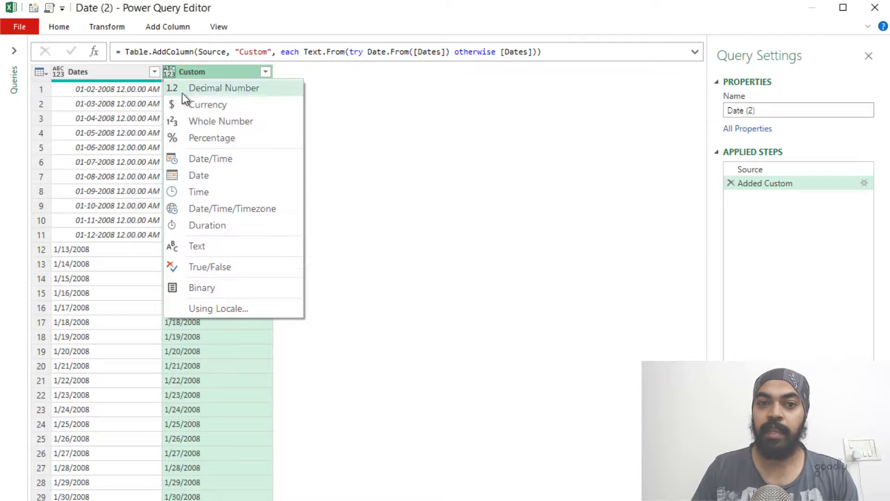
{"action": "left_click", "coordinate": [216, 305]}
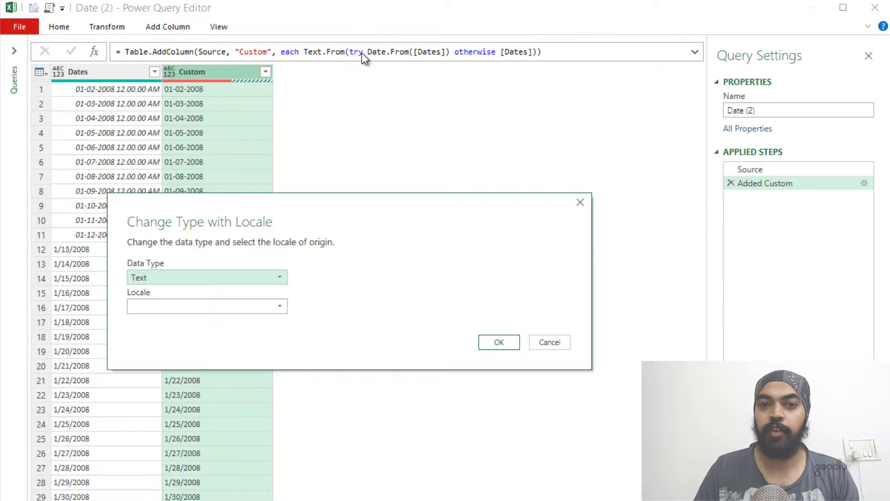
{"action": "left_click", "coordinate": [230, 280]}
{"action": "left_click", "coordinate": [213, 361]}
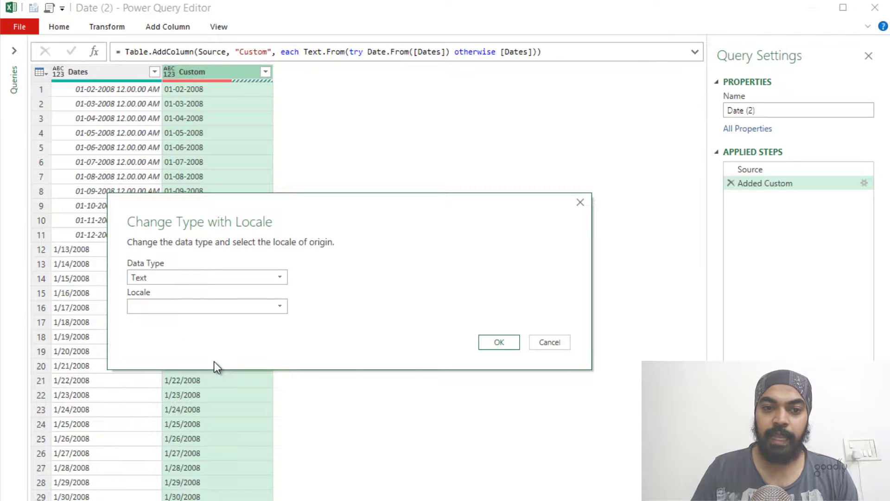
{"action": "left_click", "coordinate": [199, 306]}
{"action": "scroll", "coordinate": [200, 307], "scroll_direction": "down", "scroll_amount": 6}
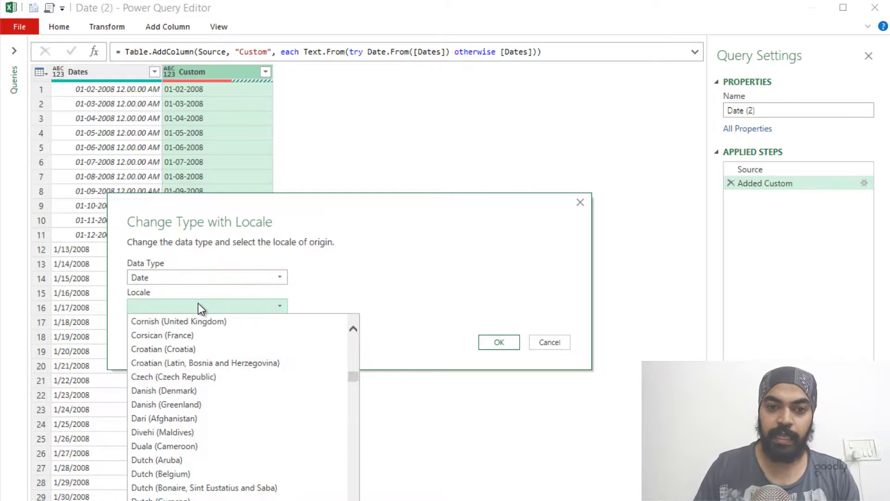
{"action": "scroll", "coordinate": [198, 302], "scroll_direction": "down", "scroll_amount": 10}
{"action": "key", "text": "Down"}
{"action": "key", "text": "Down"}
{"action": "key", "text": "Down"}
{"action": "key", "text": "Down"}
{"action": "key", "text": "Down"}
{"action": "key", "text": "Down"}
{"action": "key", "text": "Down"}
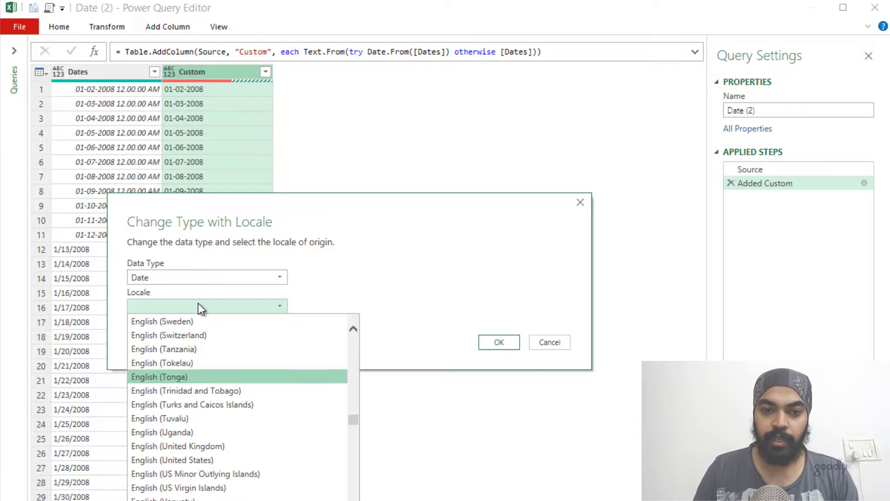
{"action": "key", "text": "Return"}
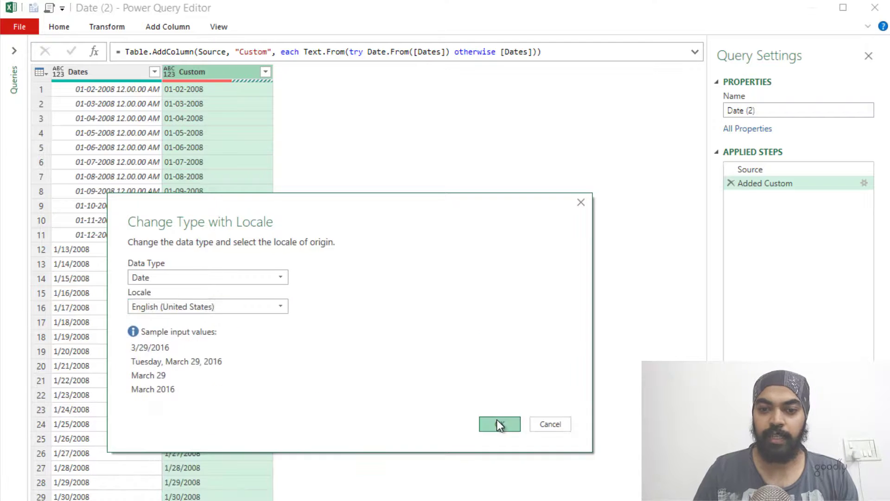
{"action": "left_click", "coordinate": [499, 421]}
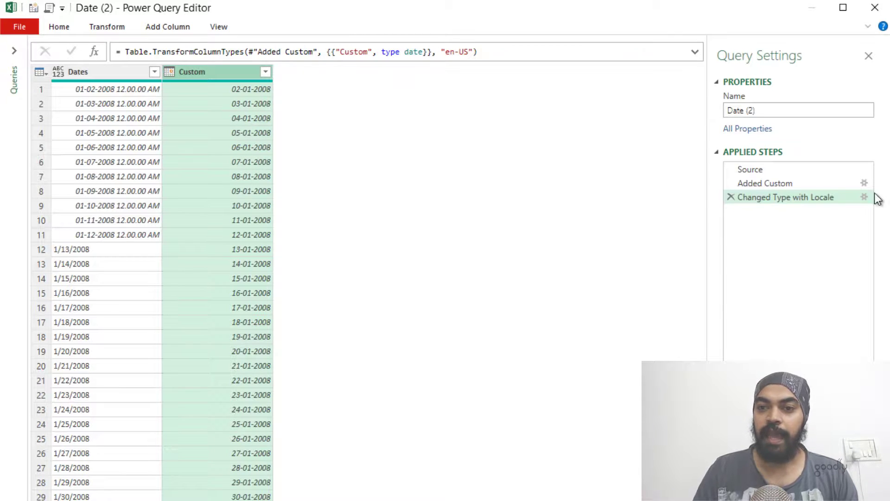
Step: Rename the Custom column to Correct Dates
{"action": "double_click", "coordinate": [218, 71]}
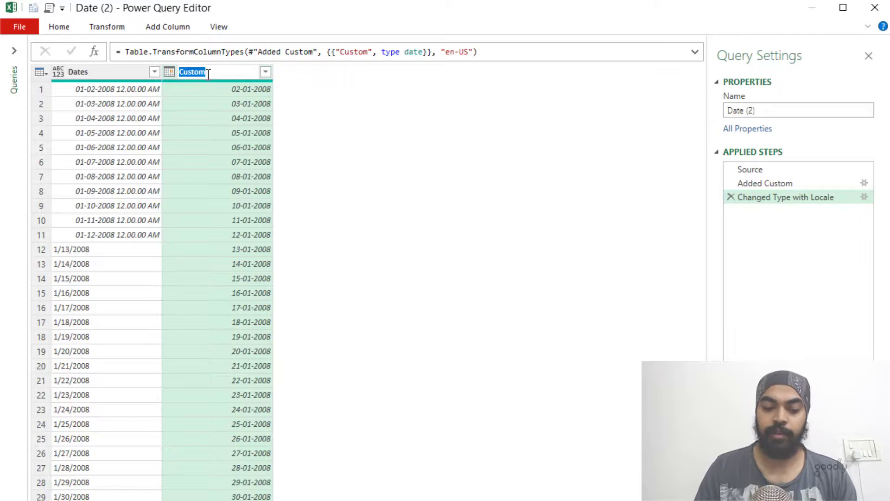
{"action": "type", "text": "Corr"}
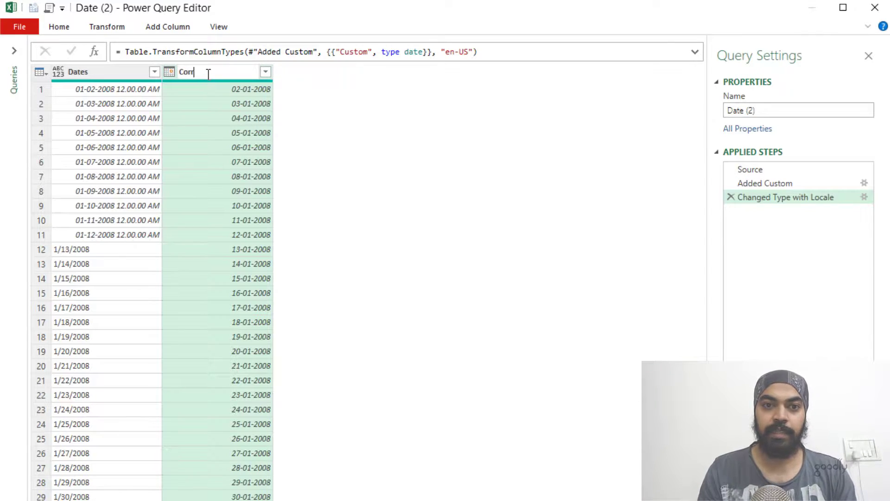
{"action": "type", "text": "ect Dates"}
{"action": "left_click", "coordinate": [118, 109]}
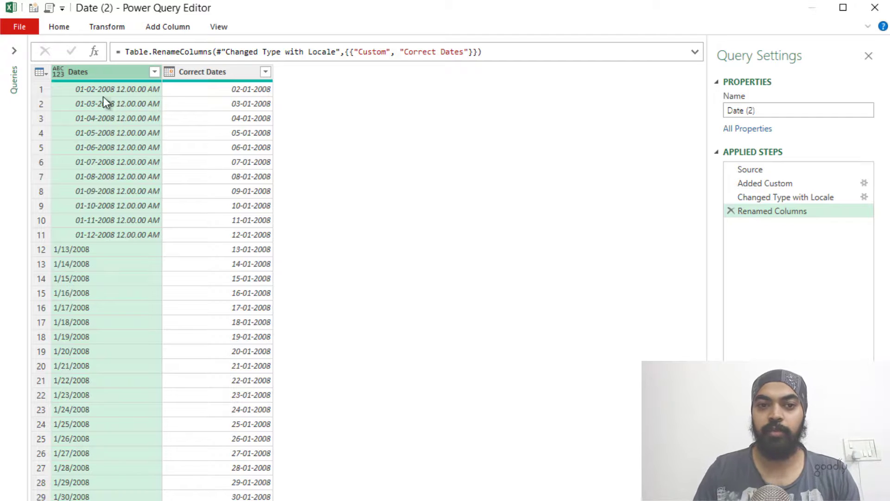
Step: Close the query editor and load the query as a table into the existing worksheet at cell H3 of Sheet1
{"action": "left_click", "coordinate": [65, 31]}
{"action": "left_click", "coordinate": [23, 75]}
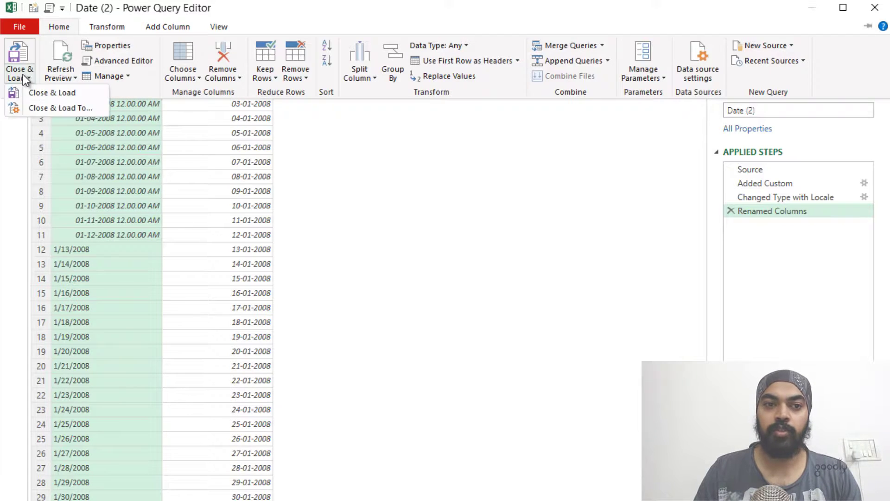
{"action": "left_click", "coordinate": [34, 108]}
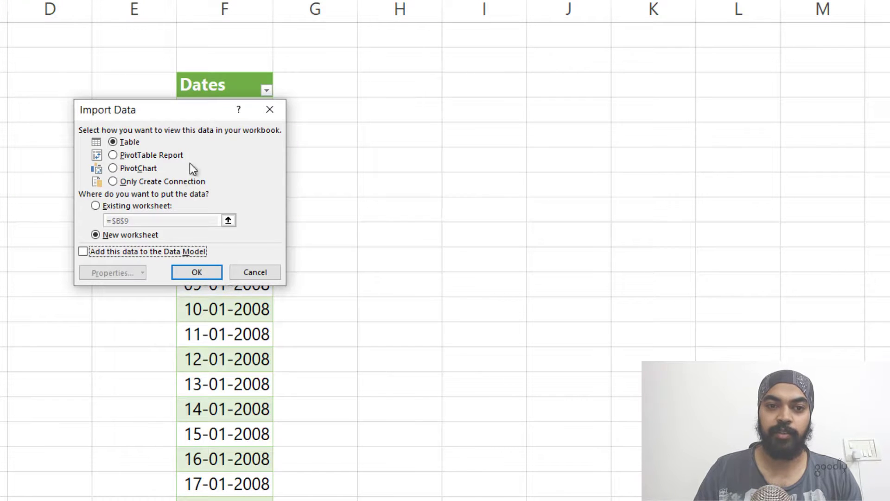
{"action": "left_click", "coordinate": [170, 185]}
{"action": "left_click", "coordinate": [124, 143]}
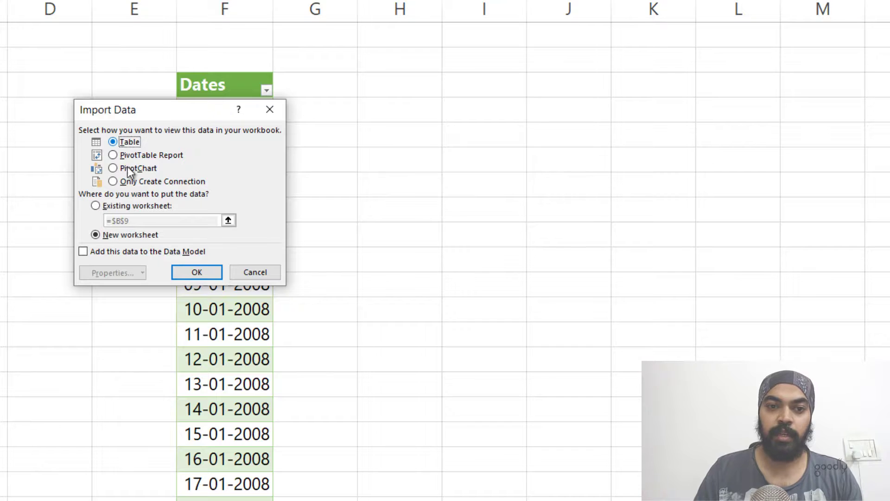
{"action": "left_click", "coordinate": [134, 205]}
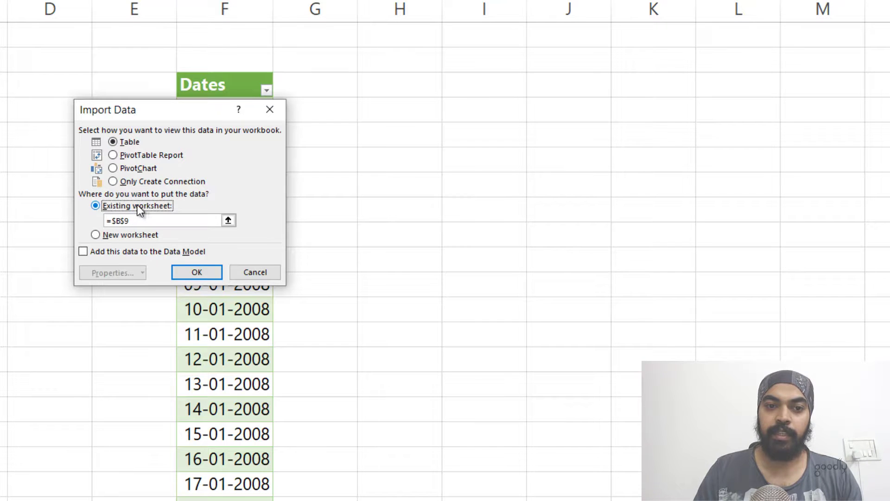
{"action": "left_click", "coordinate": [228, 220]}
{"action": "left_click", "coordinate": [385, 83]}
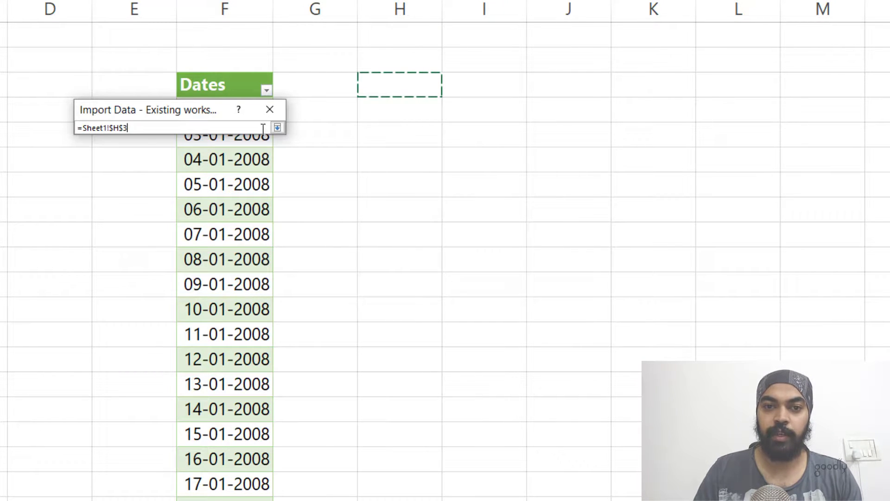
{"action": "left_click", "coordinate": [278, 127]}
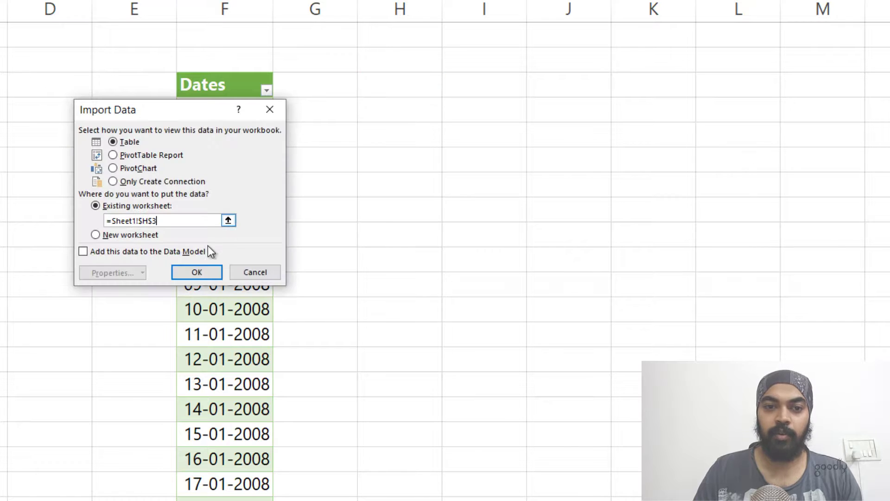
{"action": "left_click", "coordinate": [199, 272]}
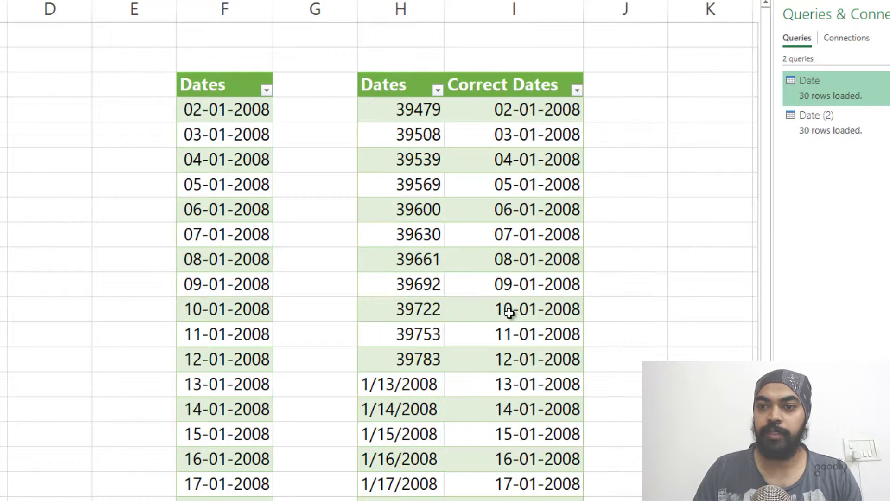
Step: Check the numeric values in the loaded table's Dates column and widen column H
{"action": "left_click", "coordinate": [489, 188]}
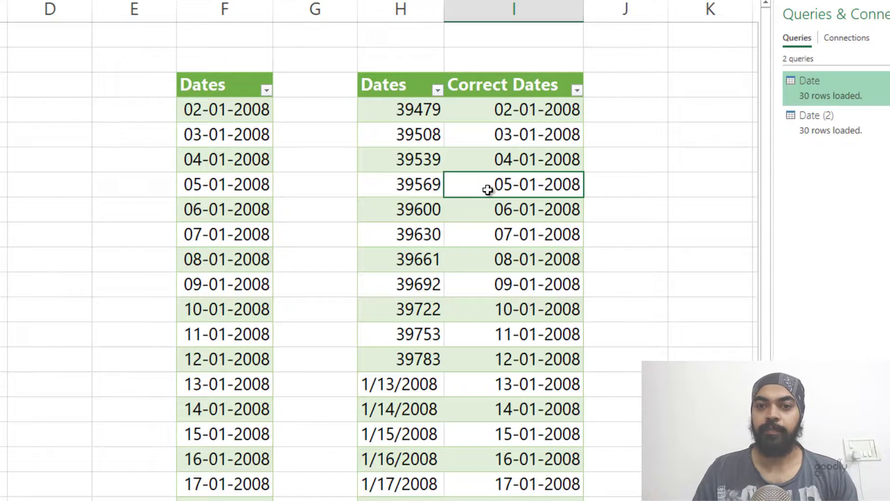
{"action": "left_click", "coordinate": [419, 113]}
{"action": "left_click_drag", "start_coordinate": [420, 123], "coordinate": [404, 358]}
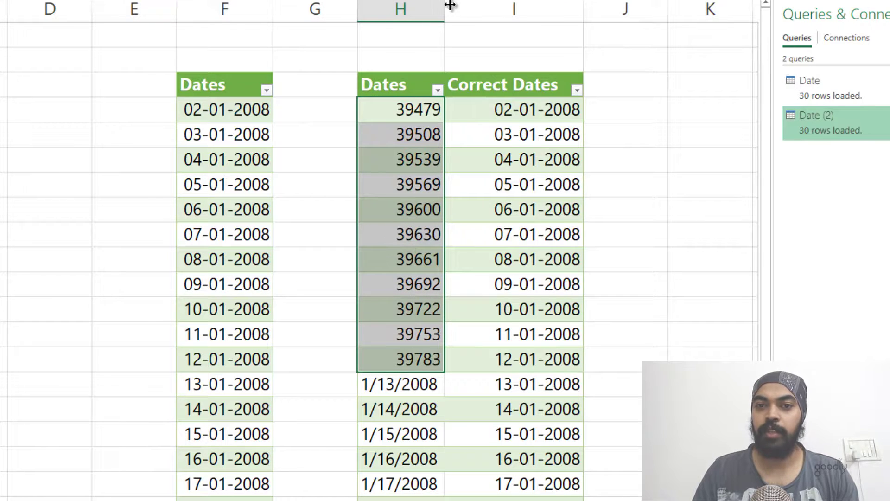
{"action": "left_click_drag", "start_coordinate": [462, 6], "coordinate": [489, 8]}
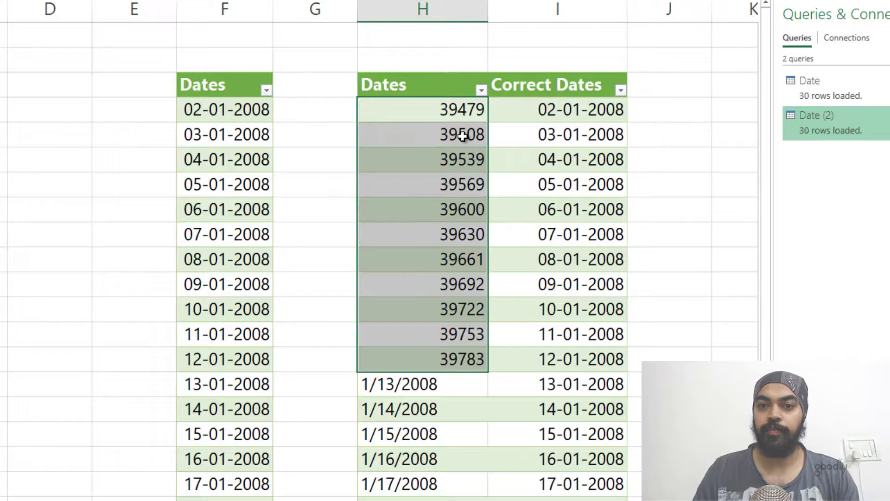
Step: Compare the Correct Dates values in column I with the original Dates values in column H
{"action": "left_click", "coordinate": [464, 195]}
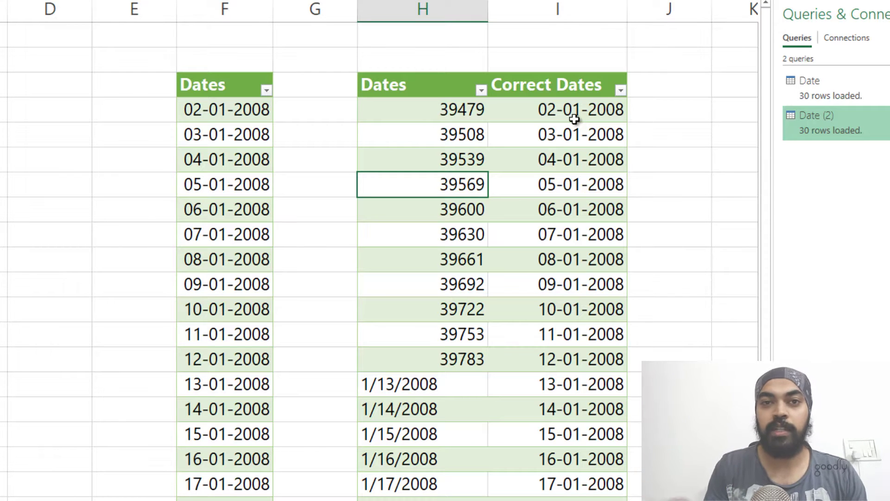
{"action": "left_click_drag", "start_coordinate": [570, 111], "coordinate": [594, 297]}
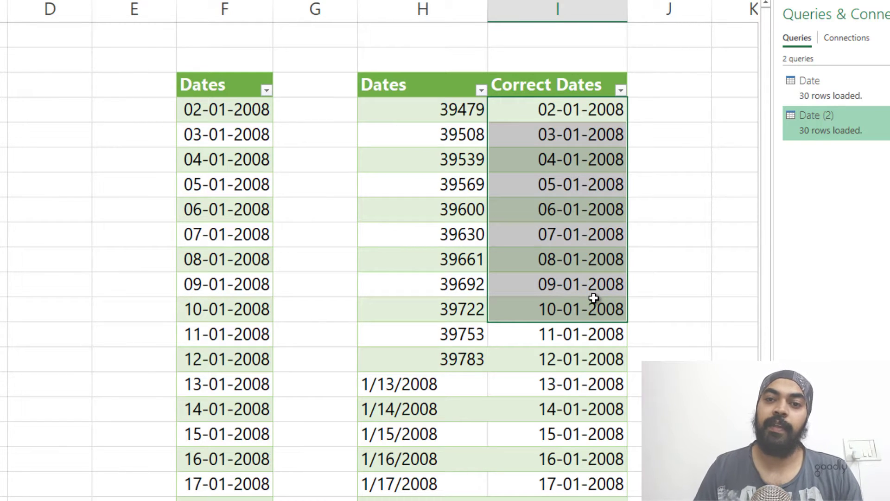
{"action": "left_click", "coordinate": [575, 410]}
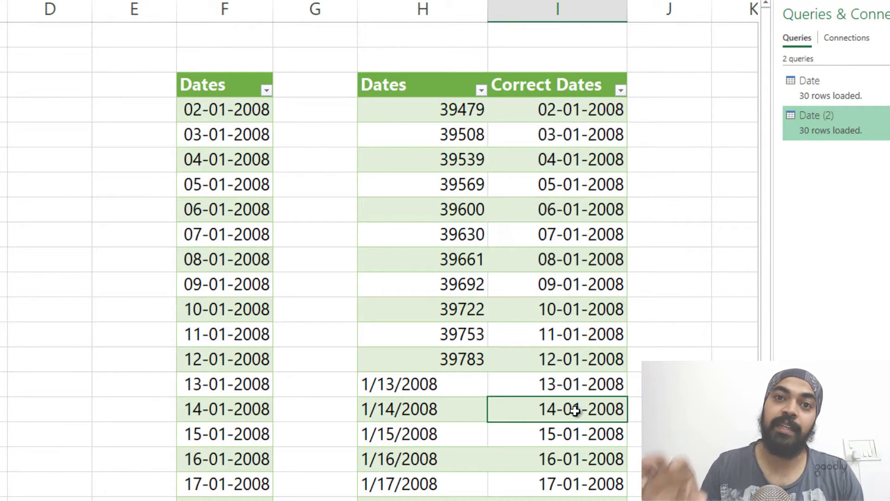